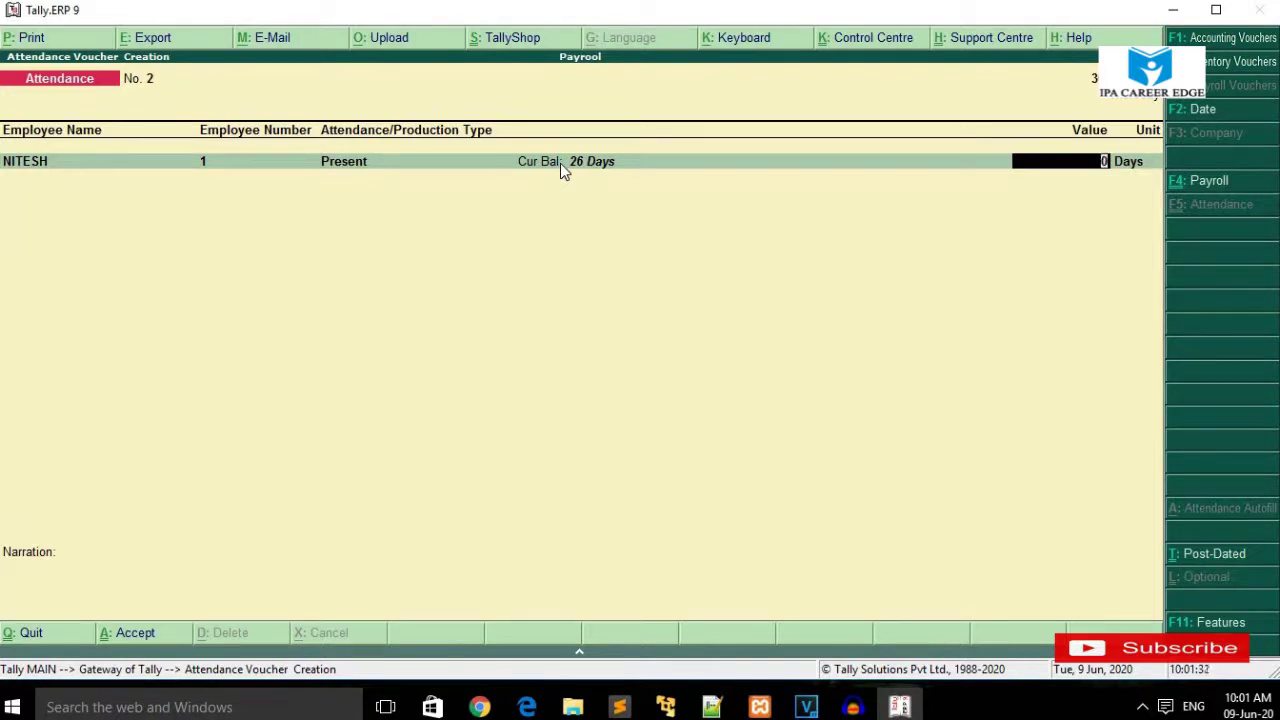
Switch from the attendance voucher to a new blank payroll voucher
{"action": "left_click", "coordinate": [1193, 190]}
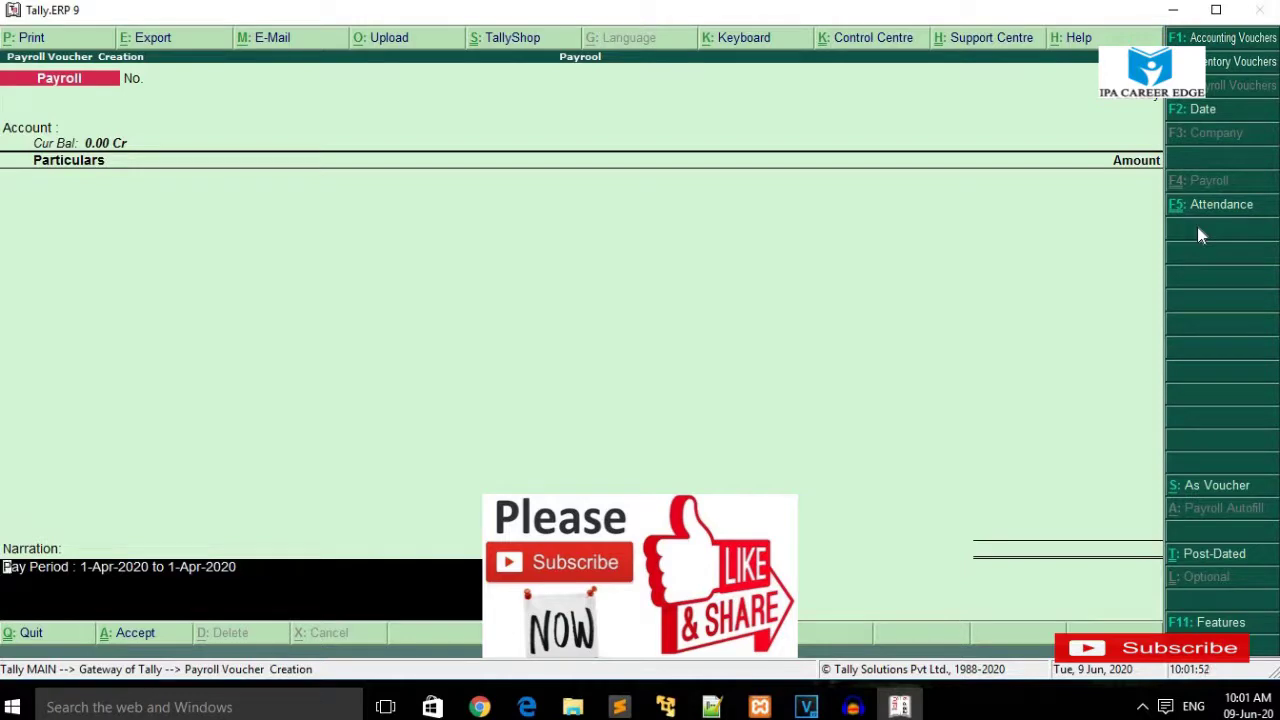
{"action": "key", "text": "Escape"}
{"action": "key", "text": "Escape"}
{"action": "key", "text": "n"}
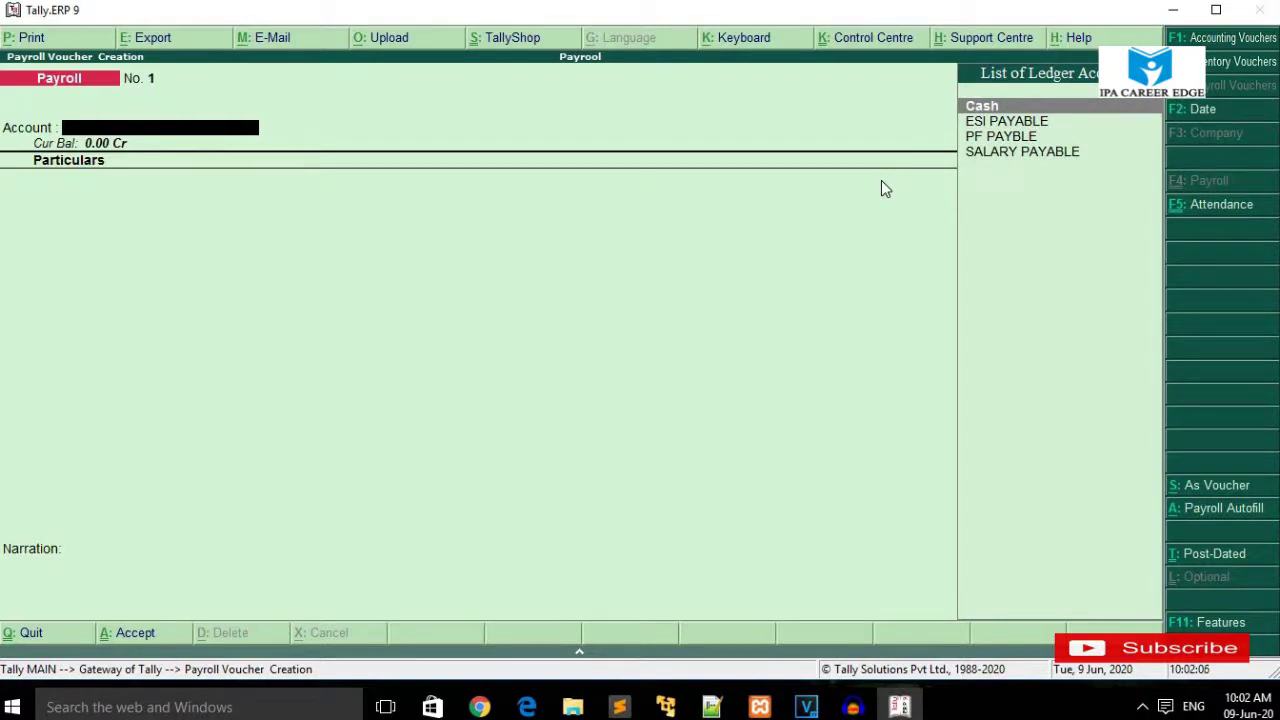
Set payroll autofill to the User Defined process for 1-4-2020 to 30-4-2020, covering All Items and sorted by Employee Name
{"action": "key", "text": "alt+a"}
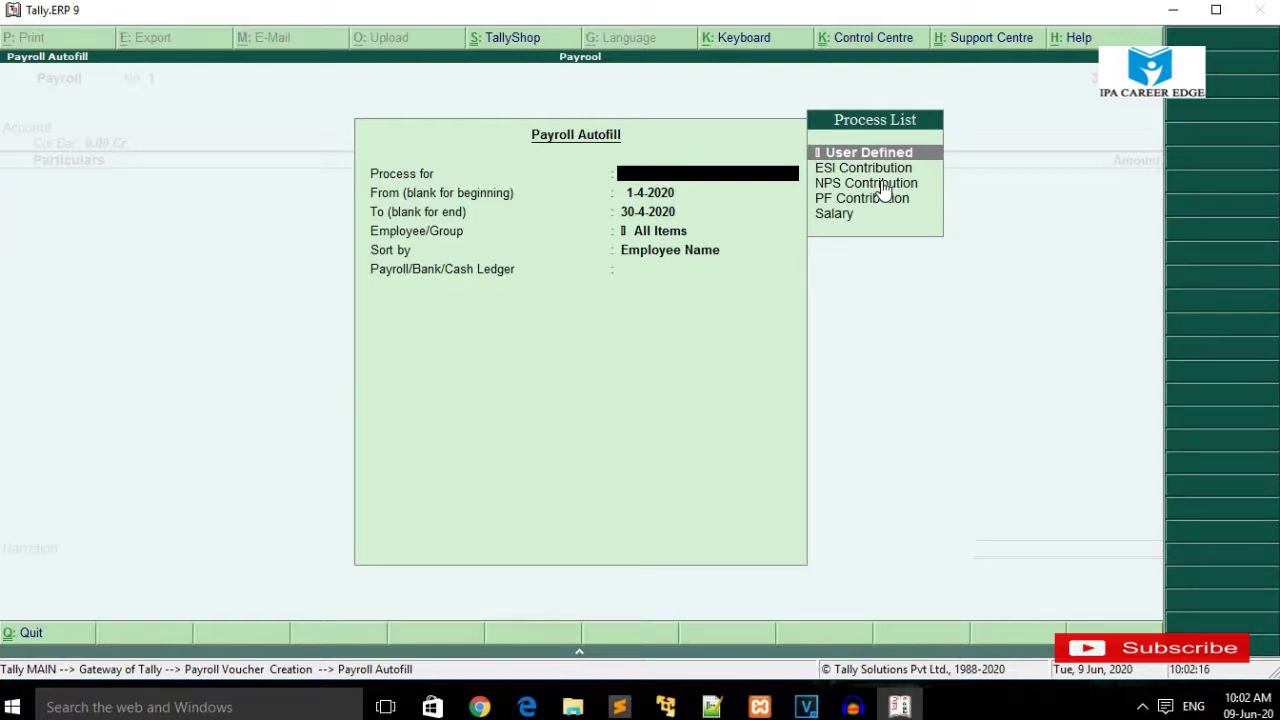
{"action": "key", "text": "Return"}
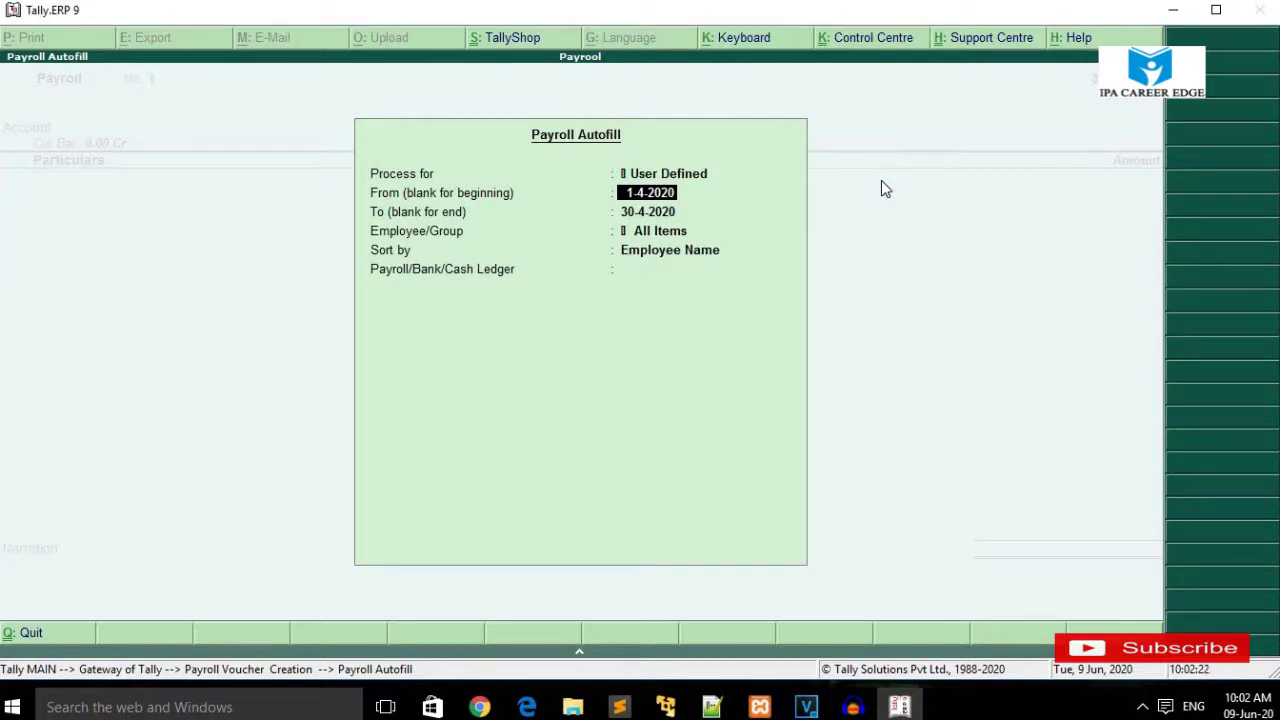
{"action": "key", "text": "Return"}
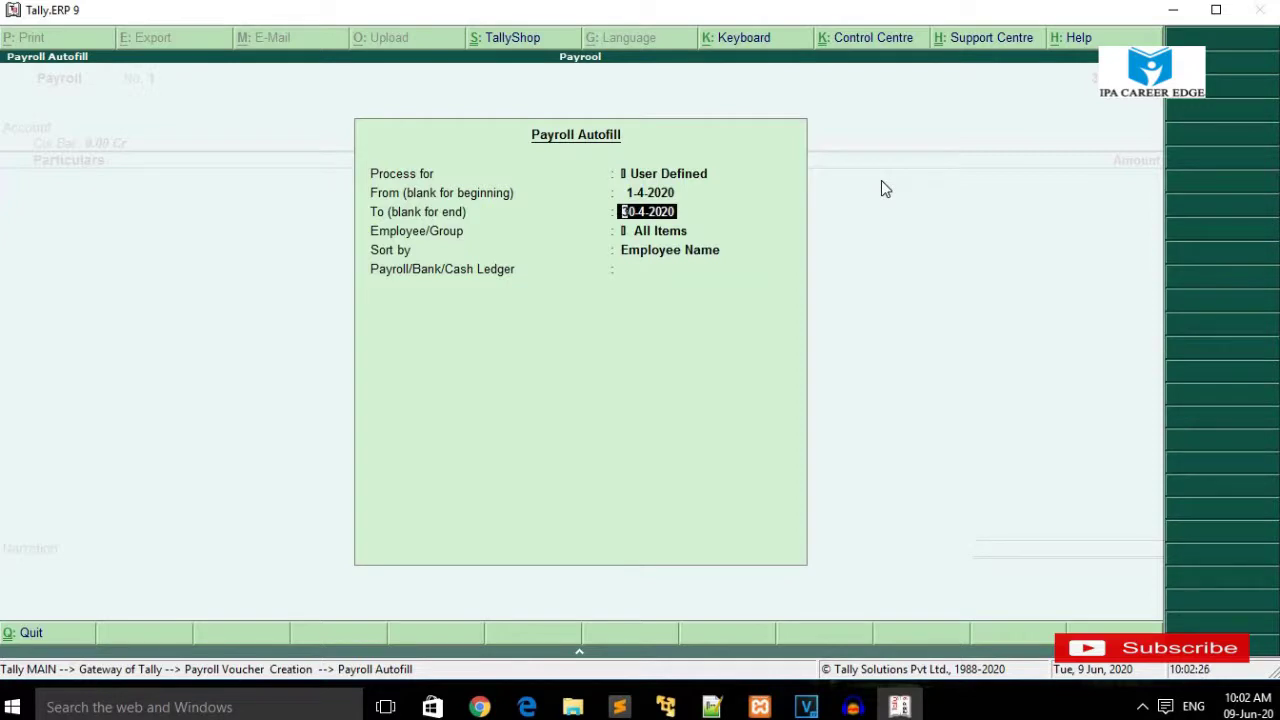
{"action": "key", "text": "Return"}
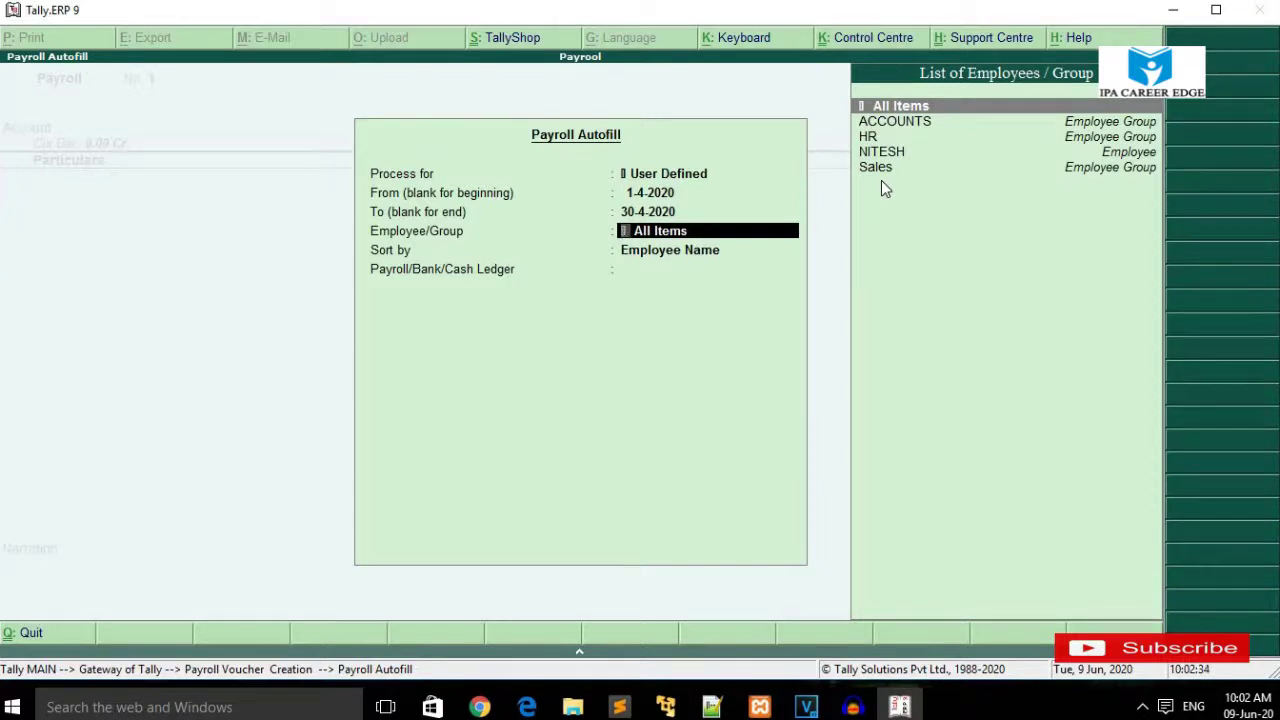
{"action": "key", "text": "Return"}
{"action": "key", "text": "Return"}
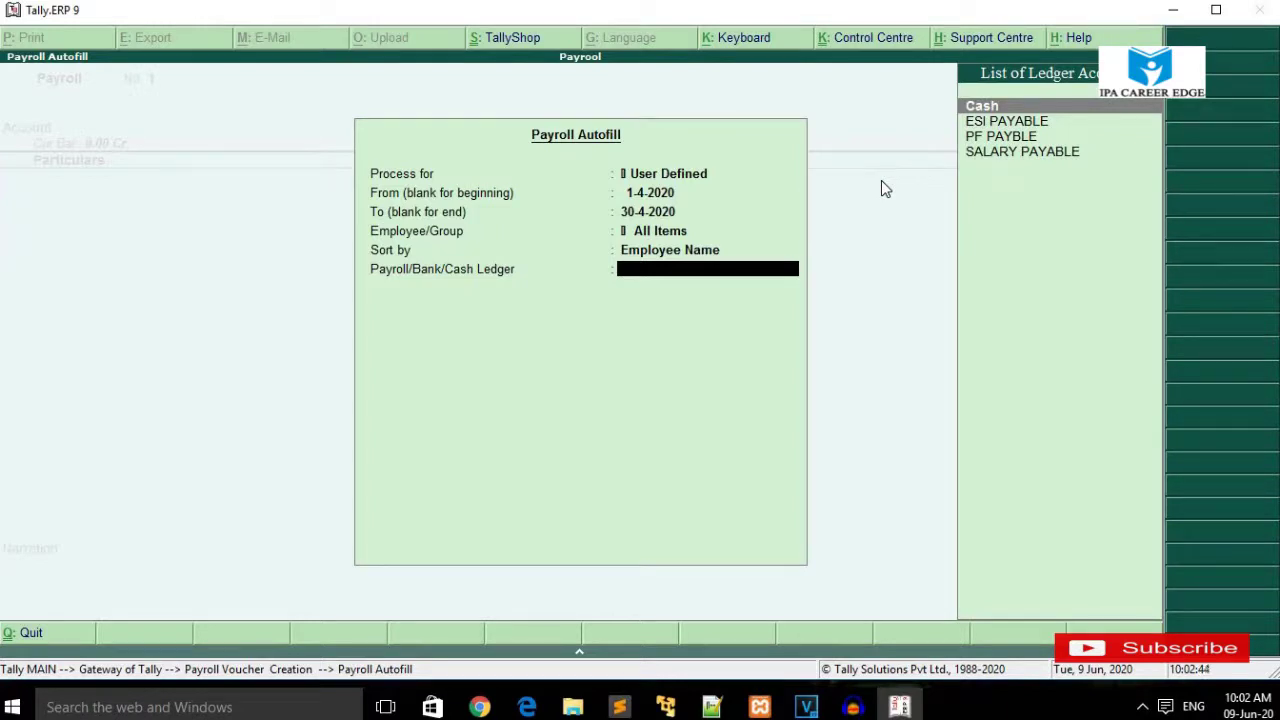
Choose SALARY PAYABLE as the payroll ledger and fill the voucher with the user-defined pay heads
{"action": "key", "text": "Down"}
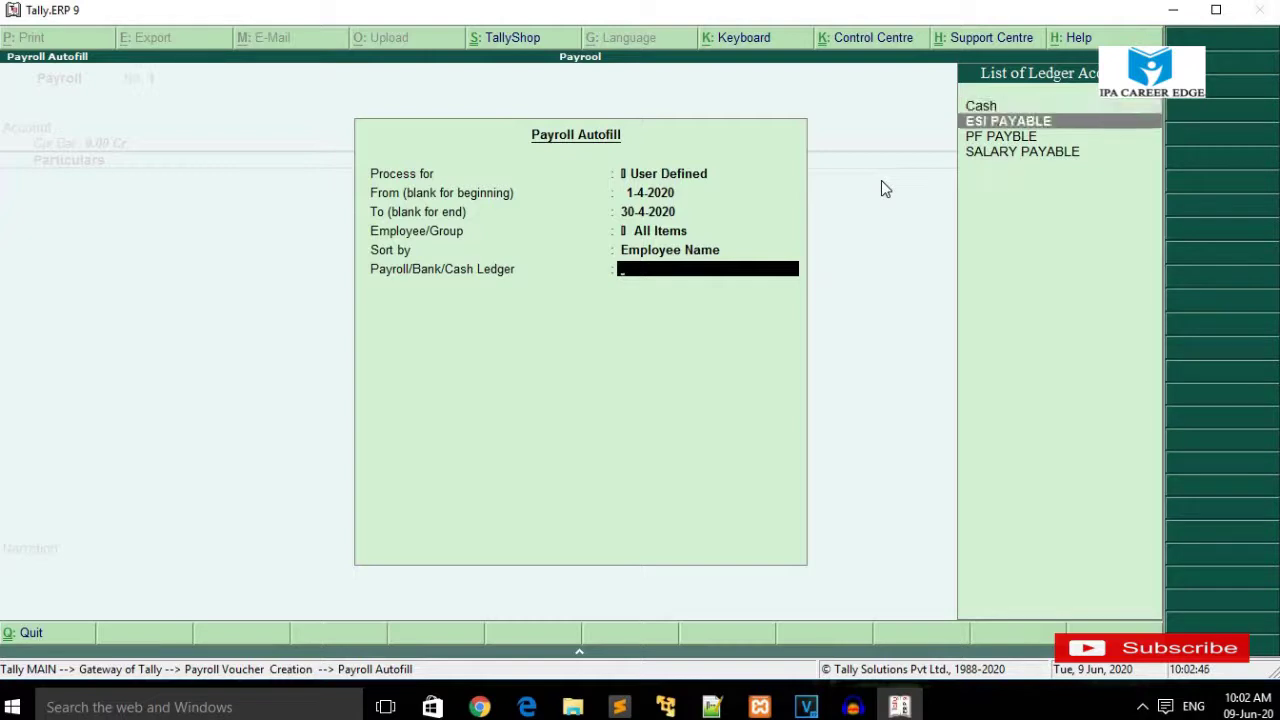
{"action": "key", "text": "Up"}
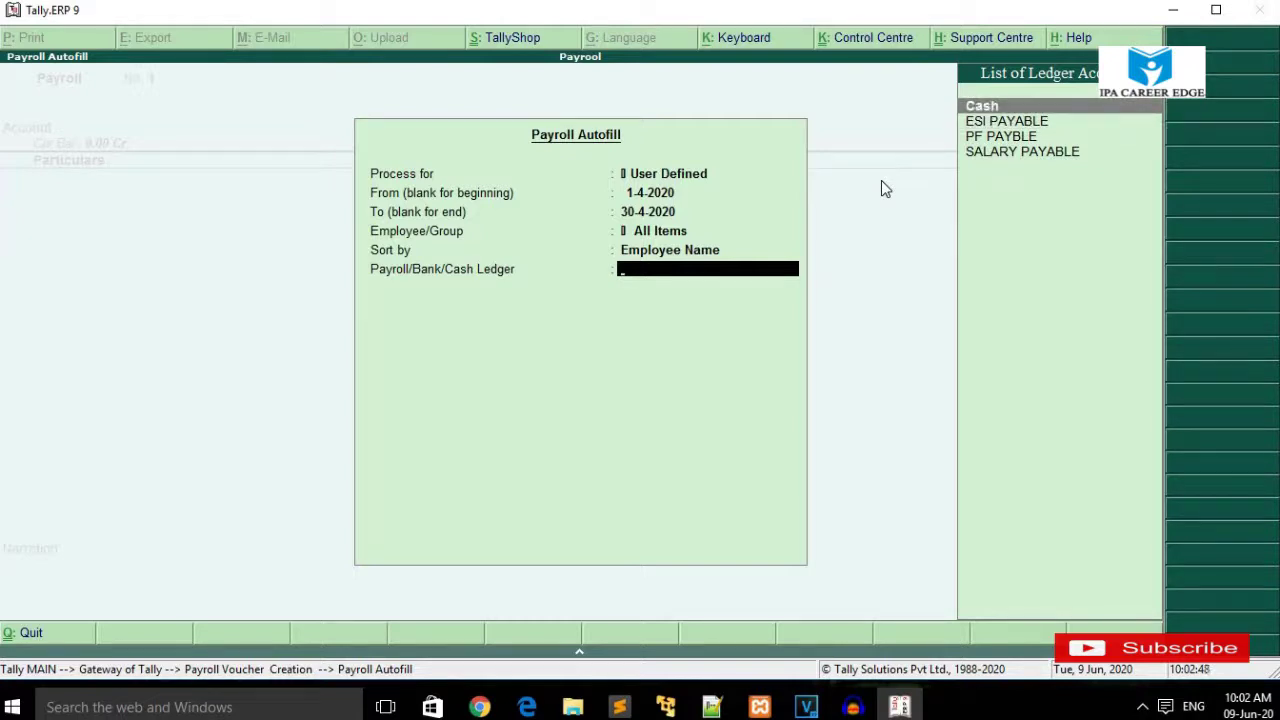
{"action": "key", "text": "Return"}
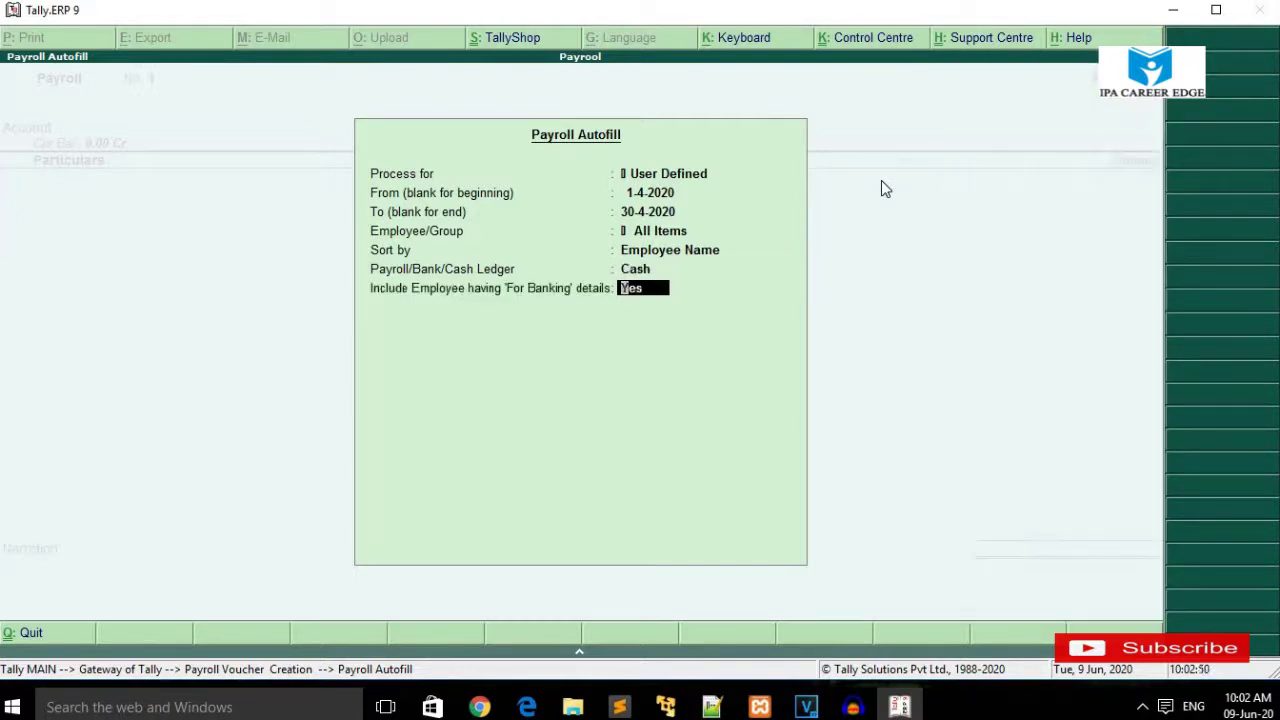
{"action": "key", "text": "Up"}
{"action": "key", "text": "Down"}
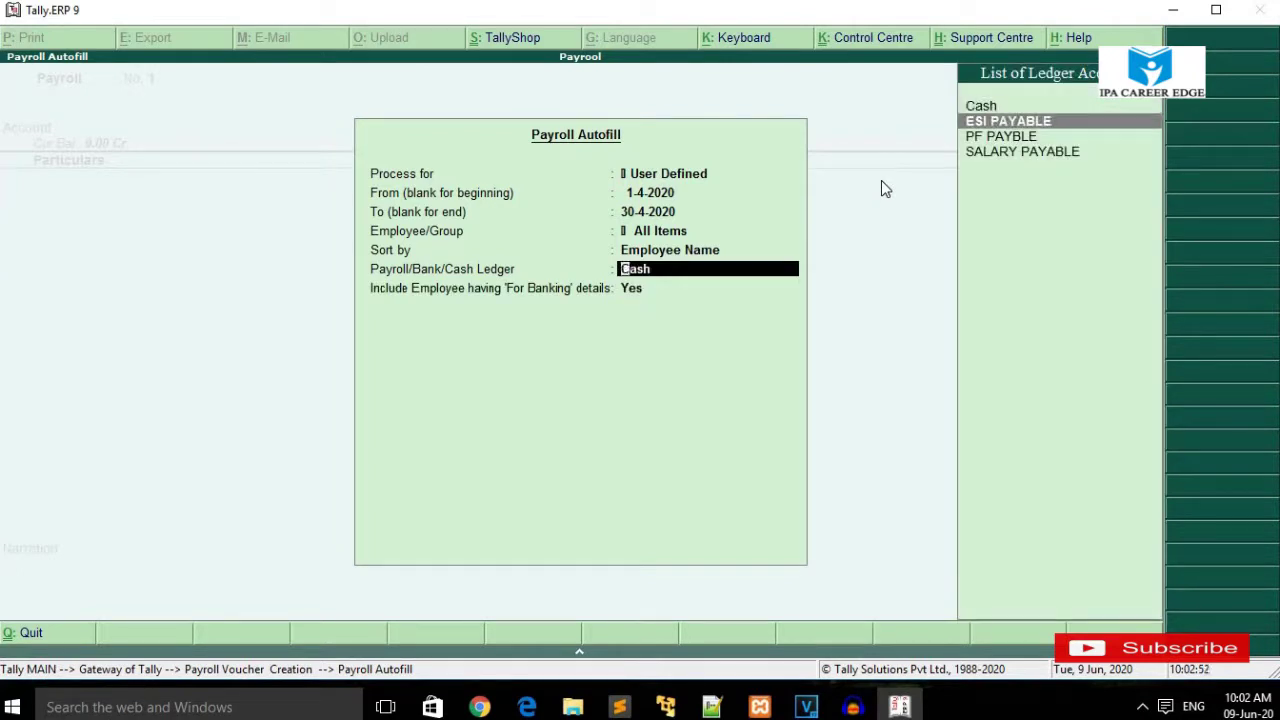
{"action": "key", "text": "Down"}
{"action": "key", "text": "Down"}
{"action": "key", "text": "Return"}
{"action": "key", "text": "Return"}
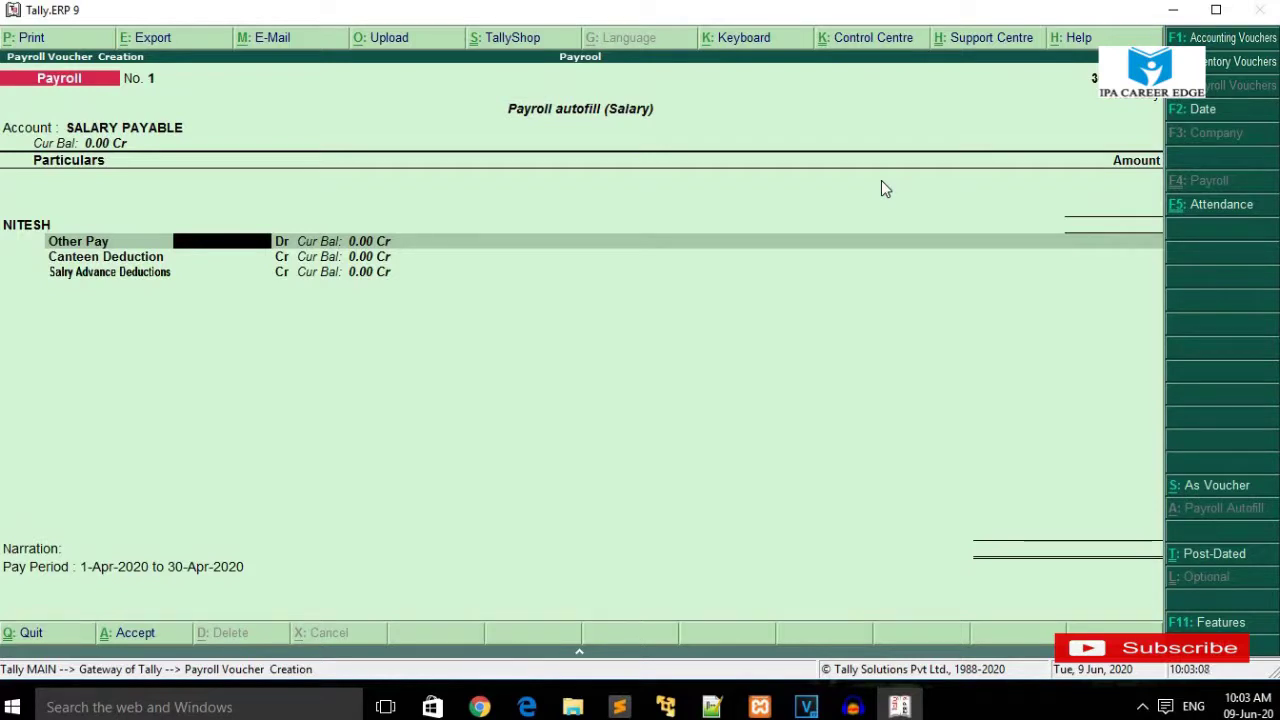
Enter Other Pay 500, Canteen Deduction 100 and Salary Advance Deductions 8000 for the employee, and save the voucher
{"action": "type", "text": "500"}
{"action": "key", "text": "Return"}
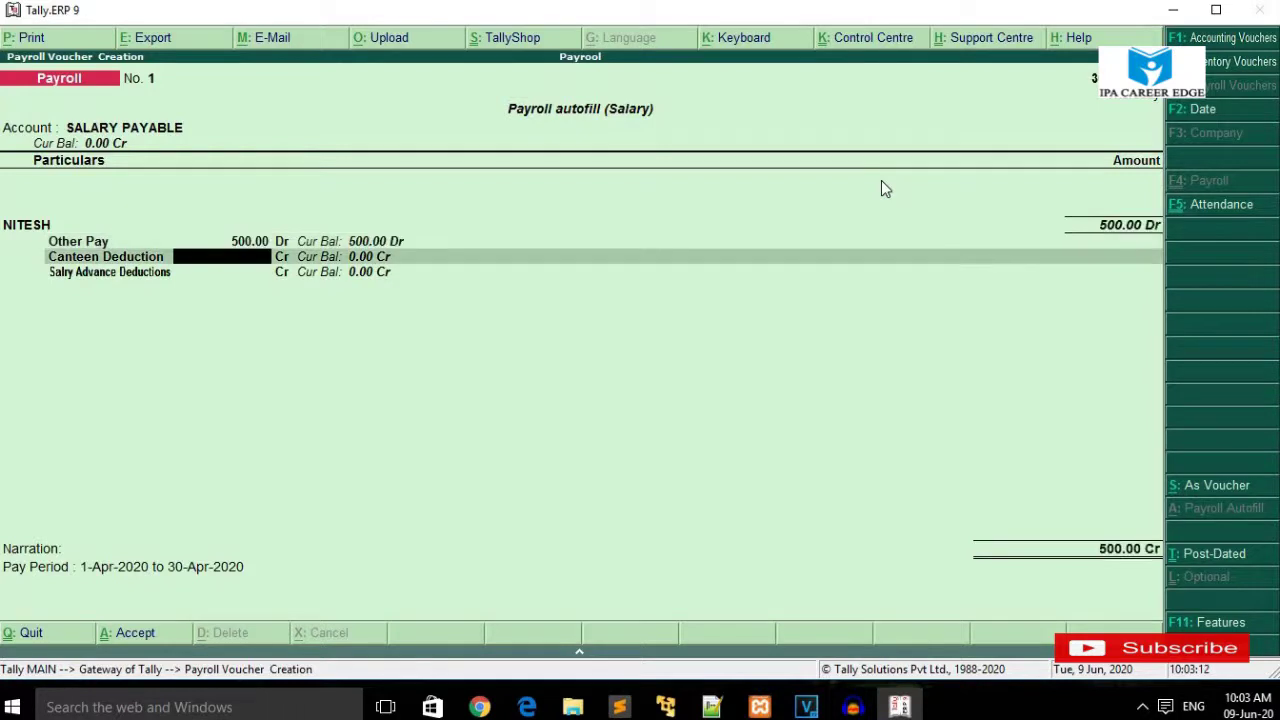
{"action": "type", "text": "100"}
{"action": "key", "text": "Return"}
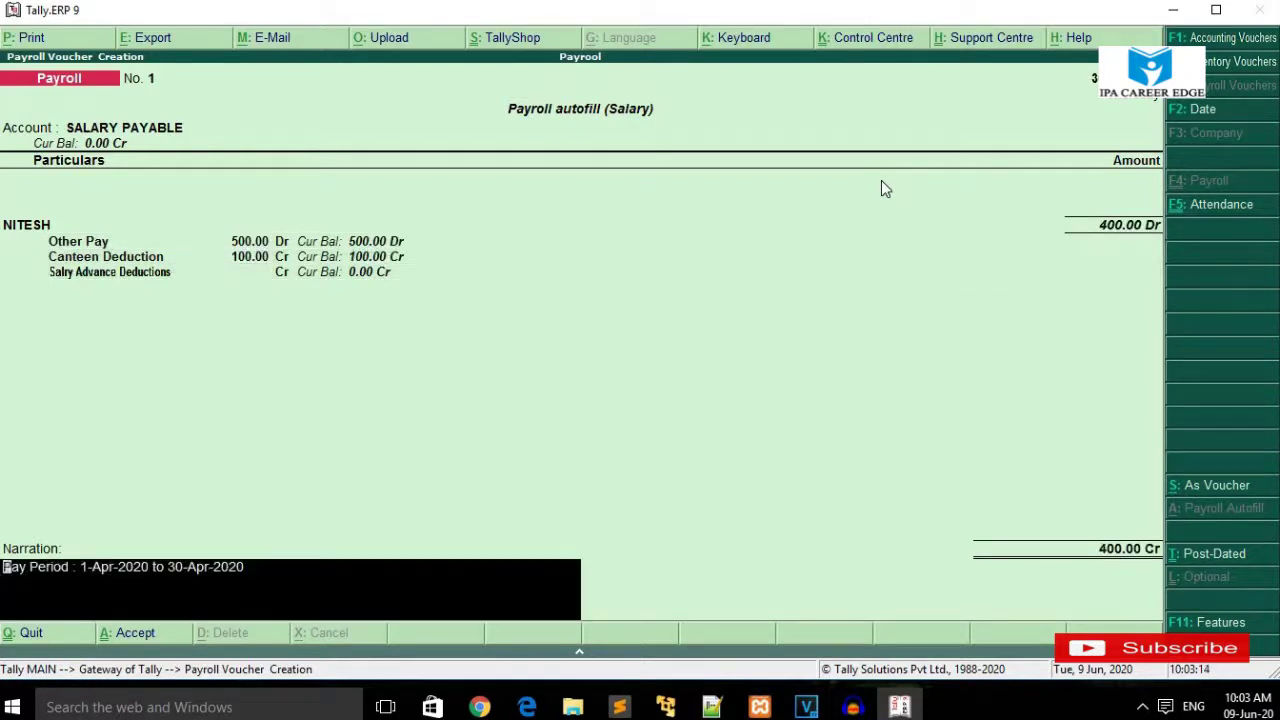
{"action": "type", "text": "8000"}
{"action": "key", "text": "Return"}
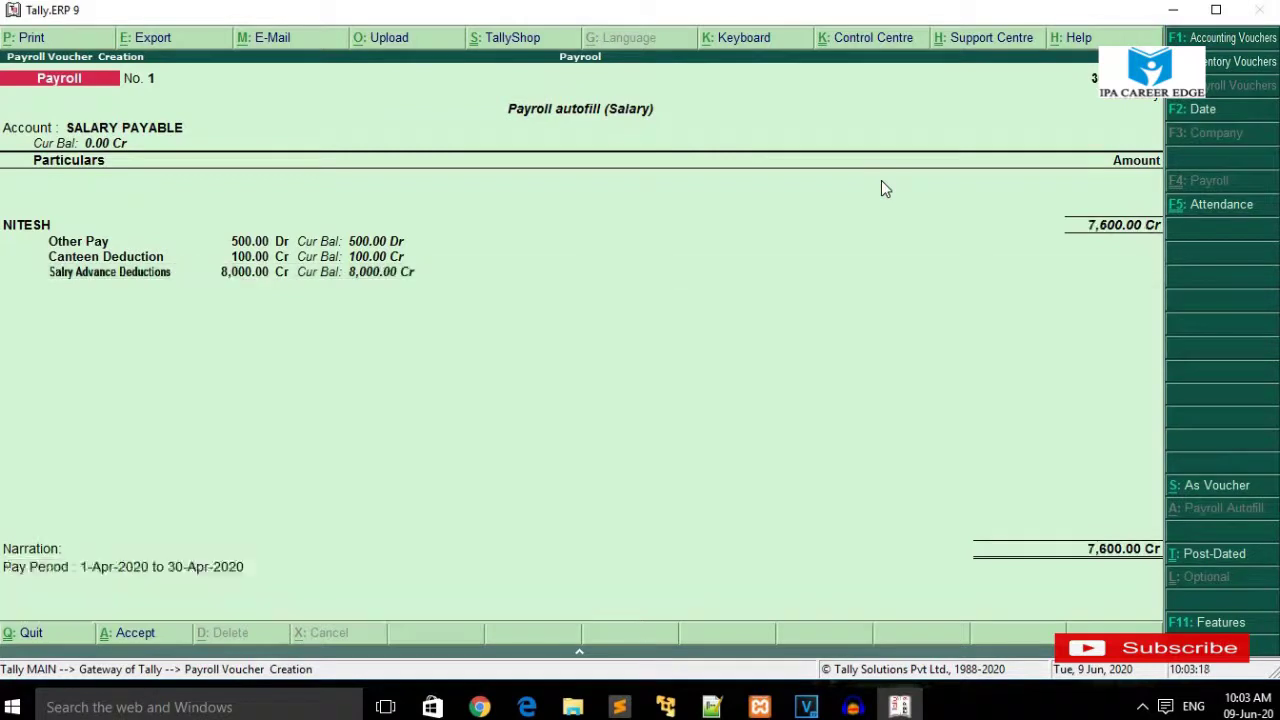
{"action": "key", "text": "Return"}
{"action": "key", "text": "y"}
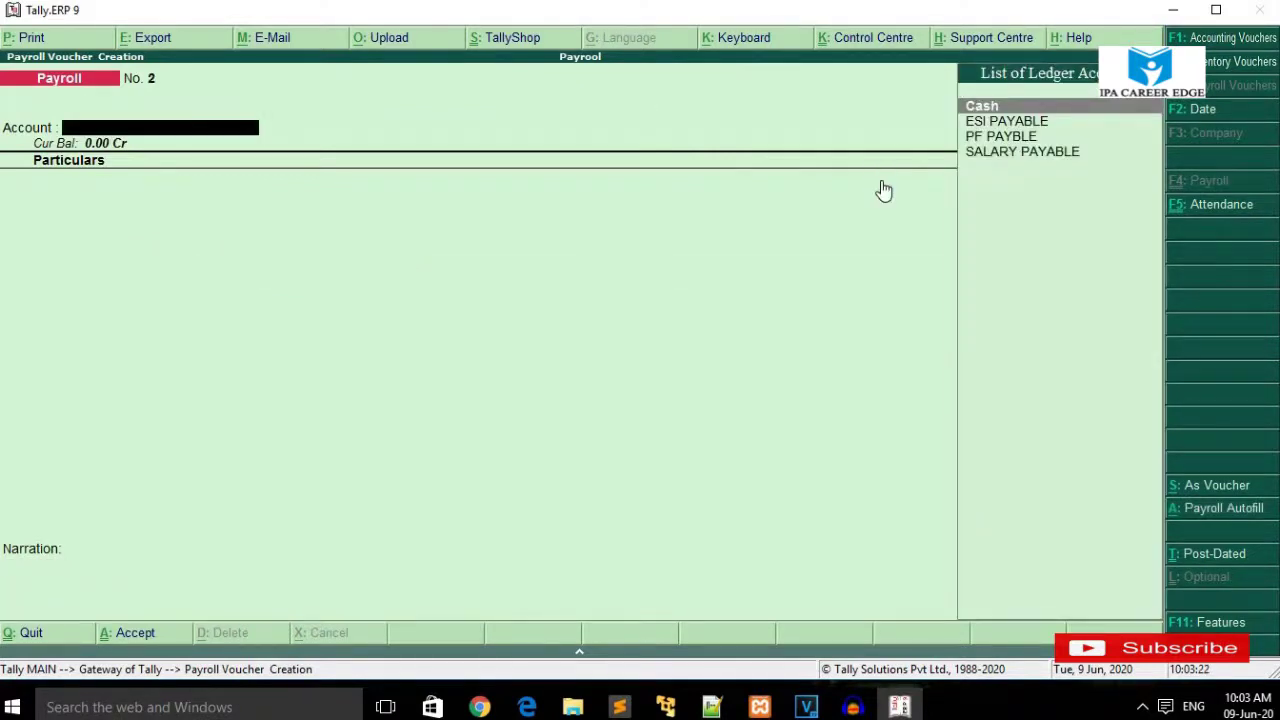
Start payroll autofill for the Salary process in the new voucher, computing income tax based on Declared Value
{"action": "key", "text": "alt+a"}
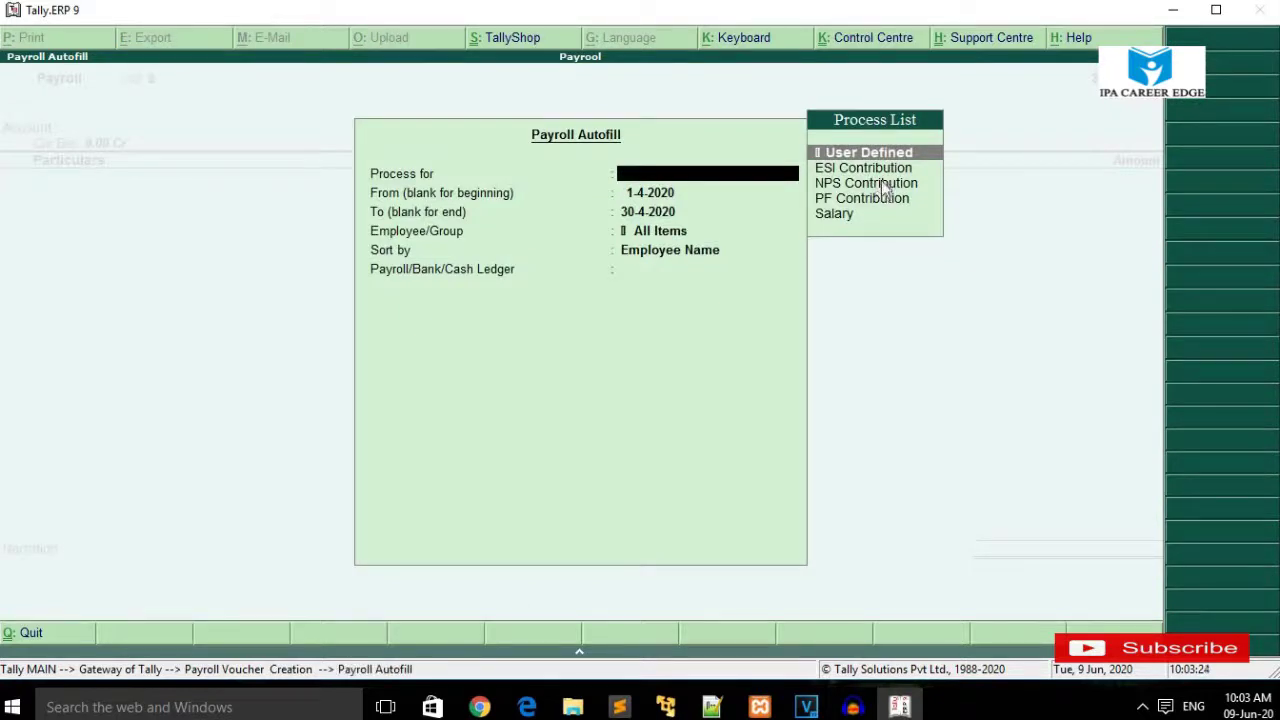
{"action": "key", "text": "Down"}
{"action": "key", "text": "Down"}
{"action": "key", "text": "Down"}
{"action": "key", "text": "Down"}
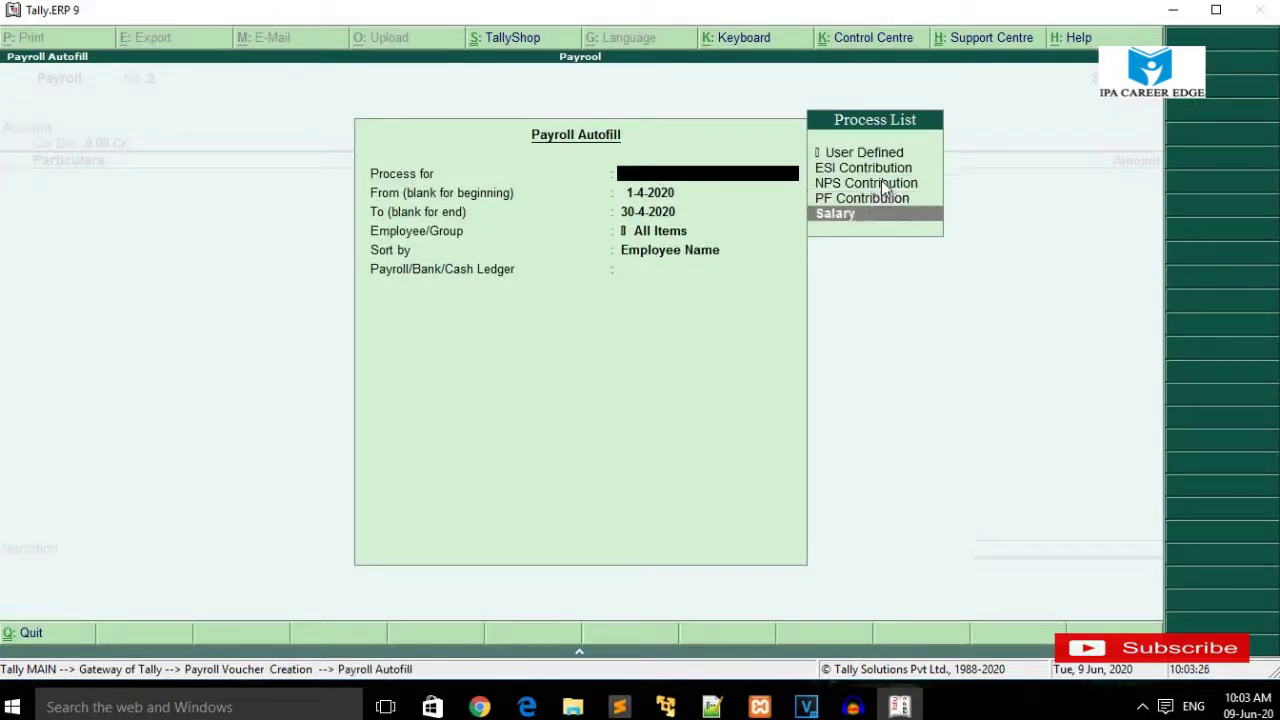
{"action": "key", "text": "Return"}
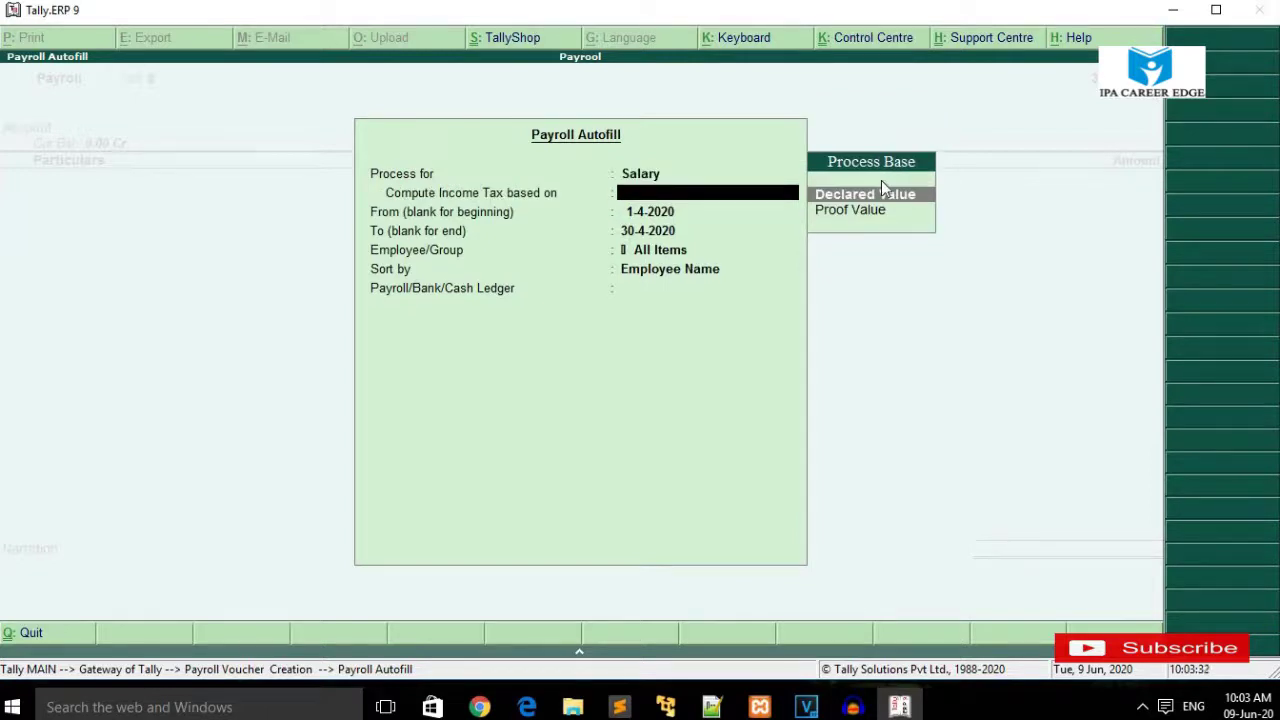
{"action": "key", "text": "Return"}
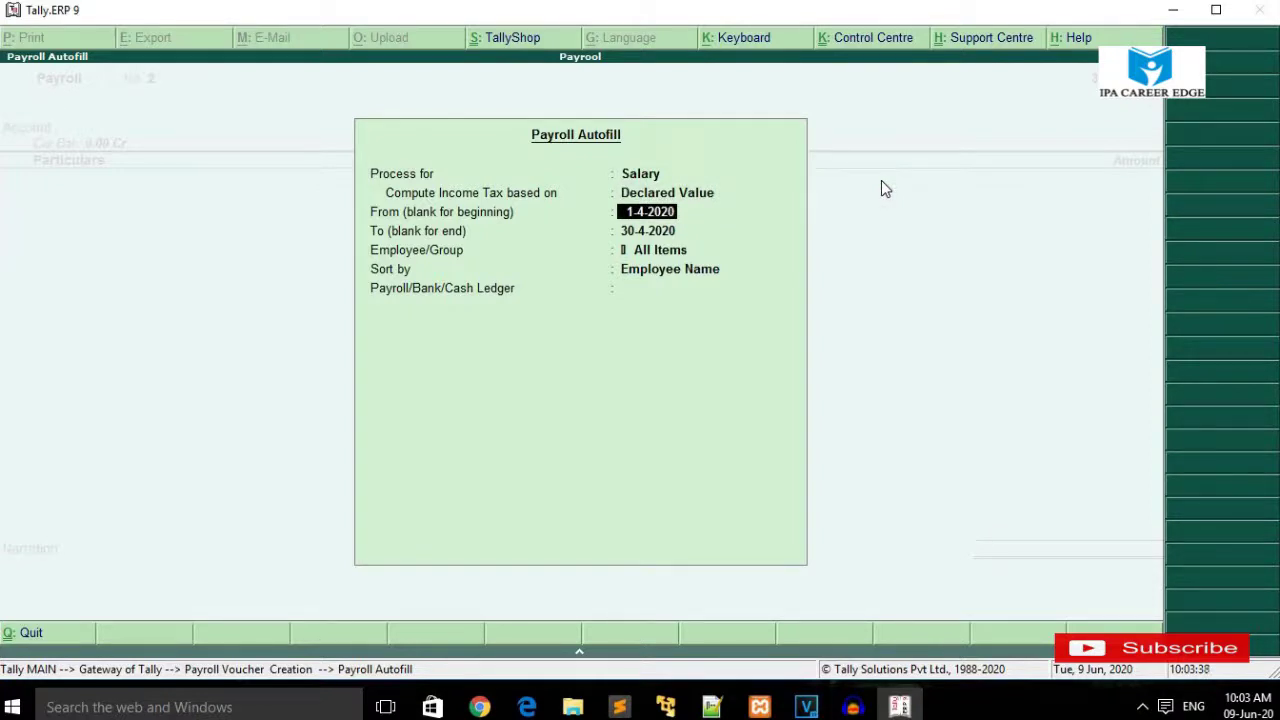
Fill the salary voucher for All Items from 1-4-2020 to 30-4-2020 against SALARY PAYABLE, sorted by Employee Name, and save it
{"action": "key", "text": "Return"}
{"action": "key", "text": "Return"}
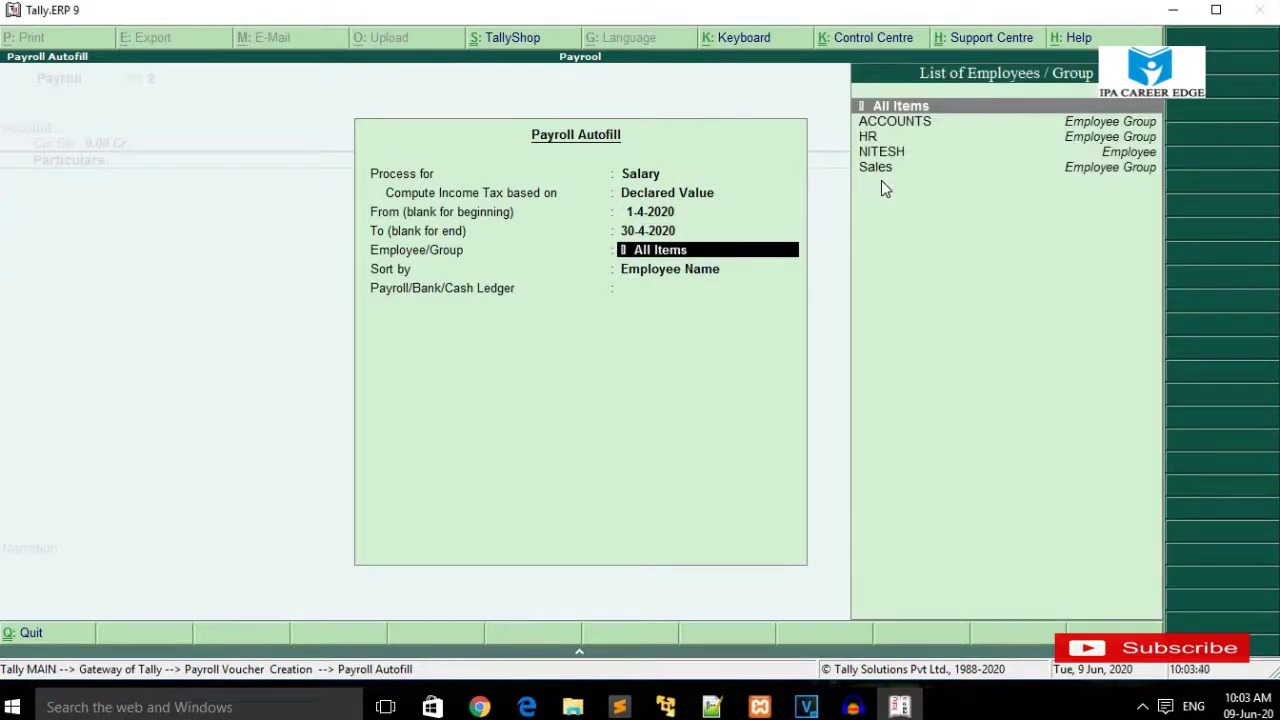
{"action": "key", "text": "Return"}
{"action": "key", "text": "Return"}
{"action": "key", "text": "Down"}
{"action": "key", "text": "Down"}
{"action": "key", "text": "Down"}
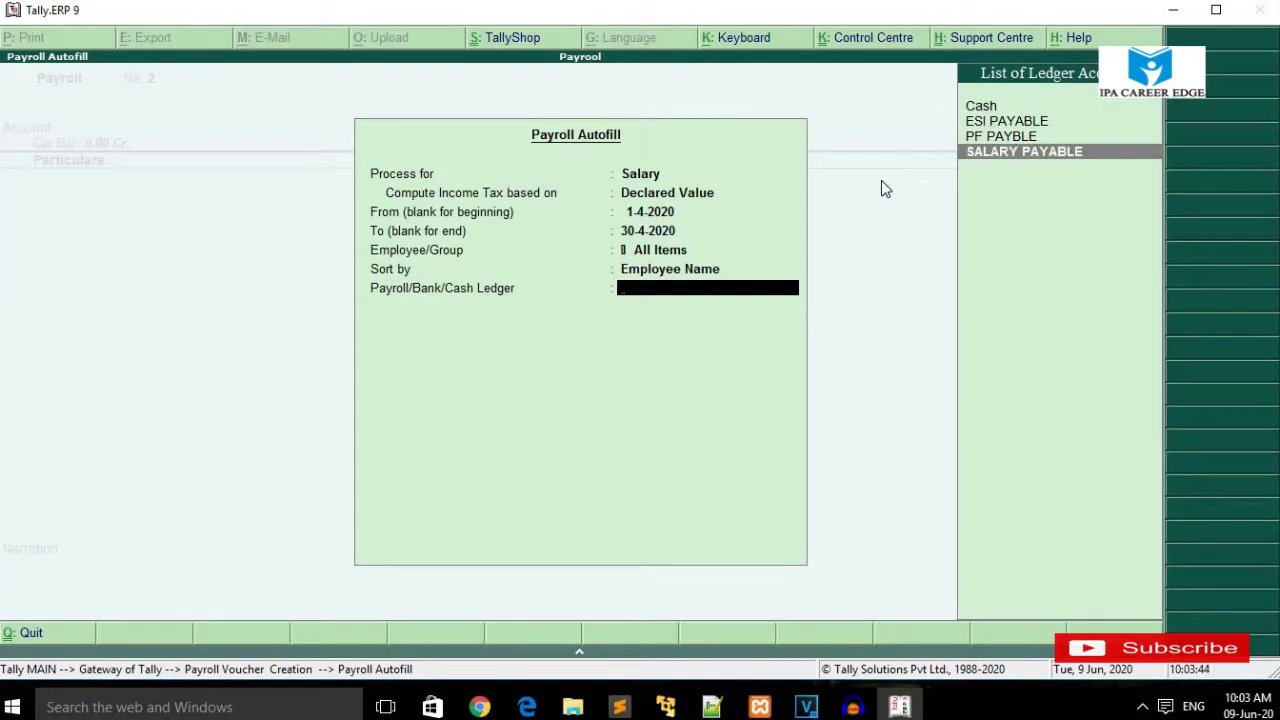
{"action": "key", "text": "Return"}
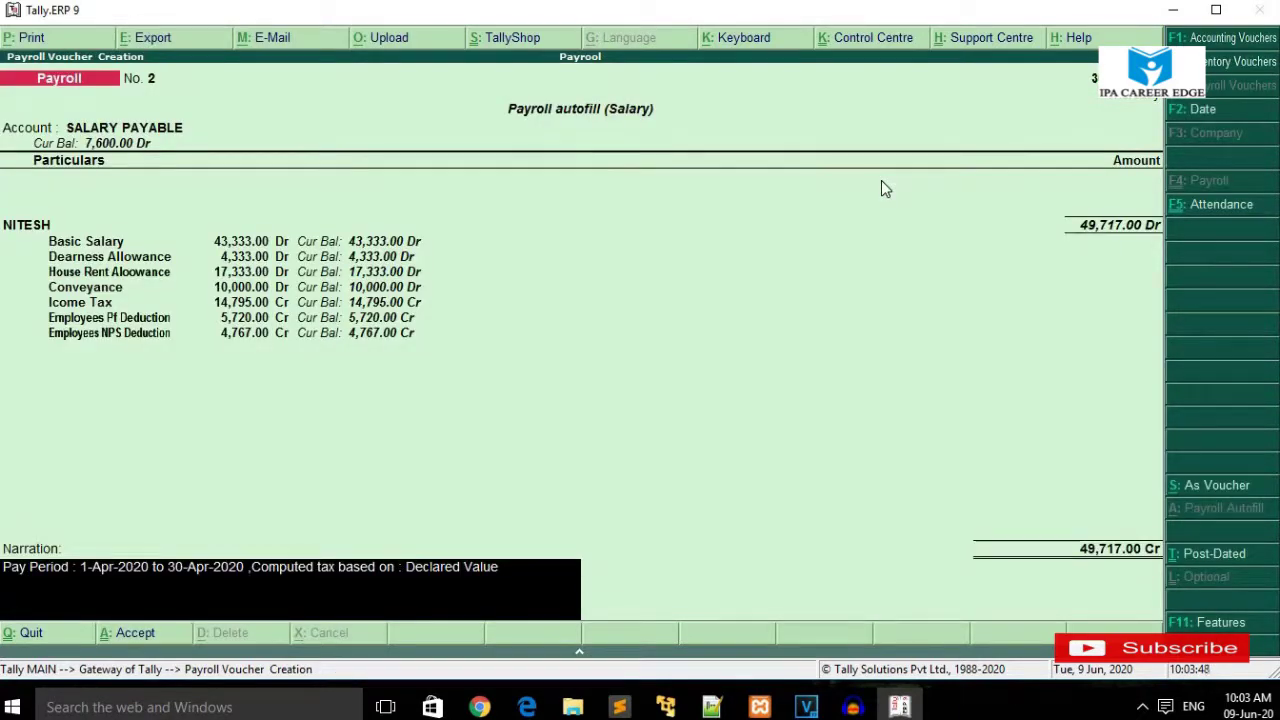
{"action": "key", "text": "Return"}
{"action": "key", "text": "Return"}
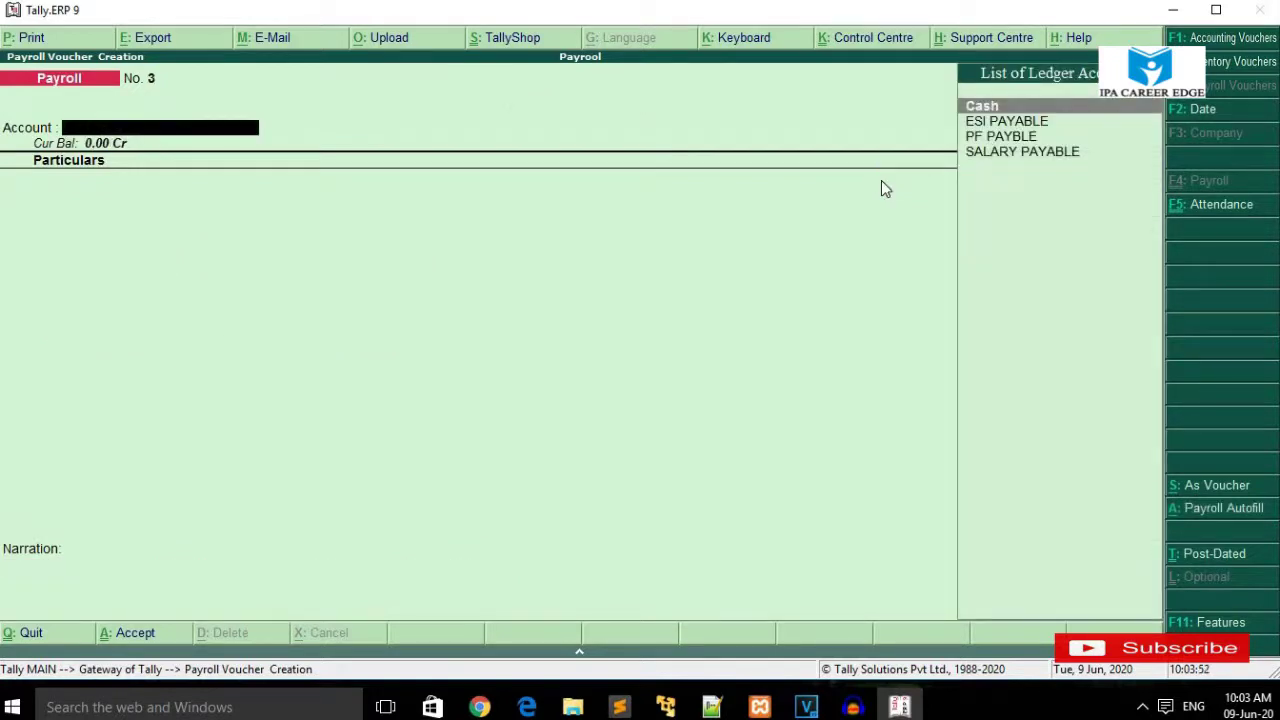
Try to autofill an NPS Contribution voucher for 1-4-2020 to 30-4-2020 against the Cash ledger, and leave it unsaved
{"action": "key", "text": "alt+a"}
{"action": "key", "text": "Down"}
{"action": "key", "text": "Down"}
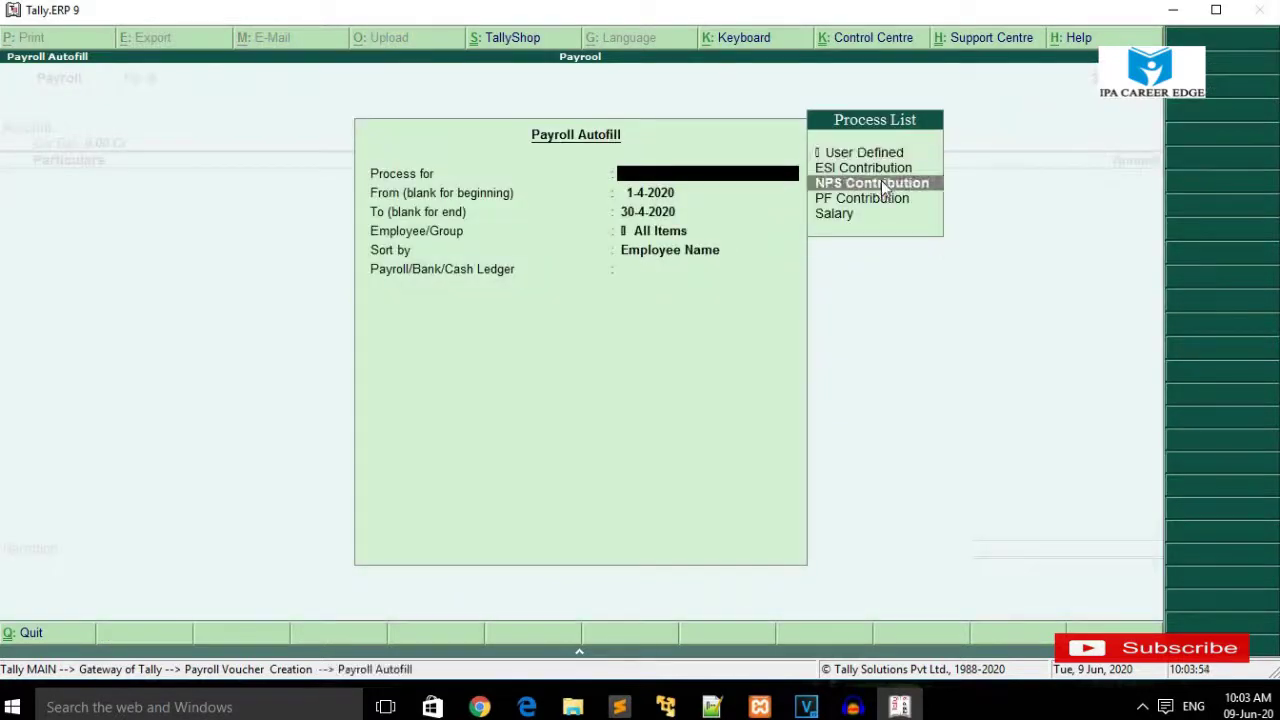
{"action": "key", "text": "Up"}
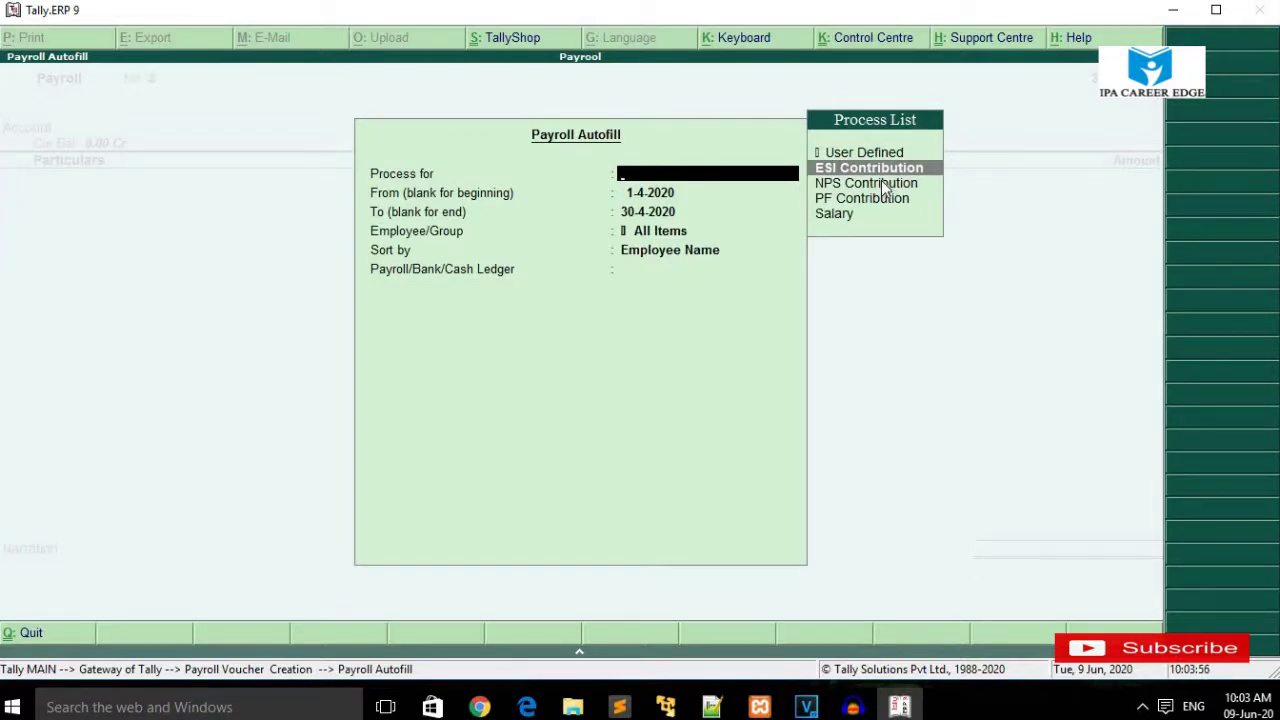
{"action": "key", "text": "Down"}
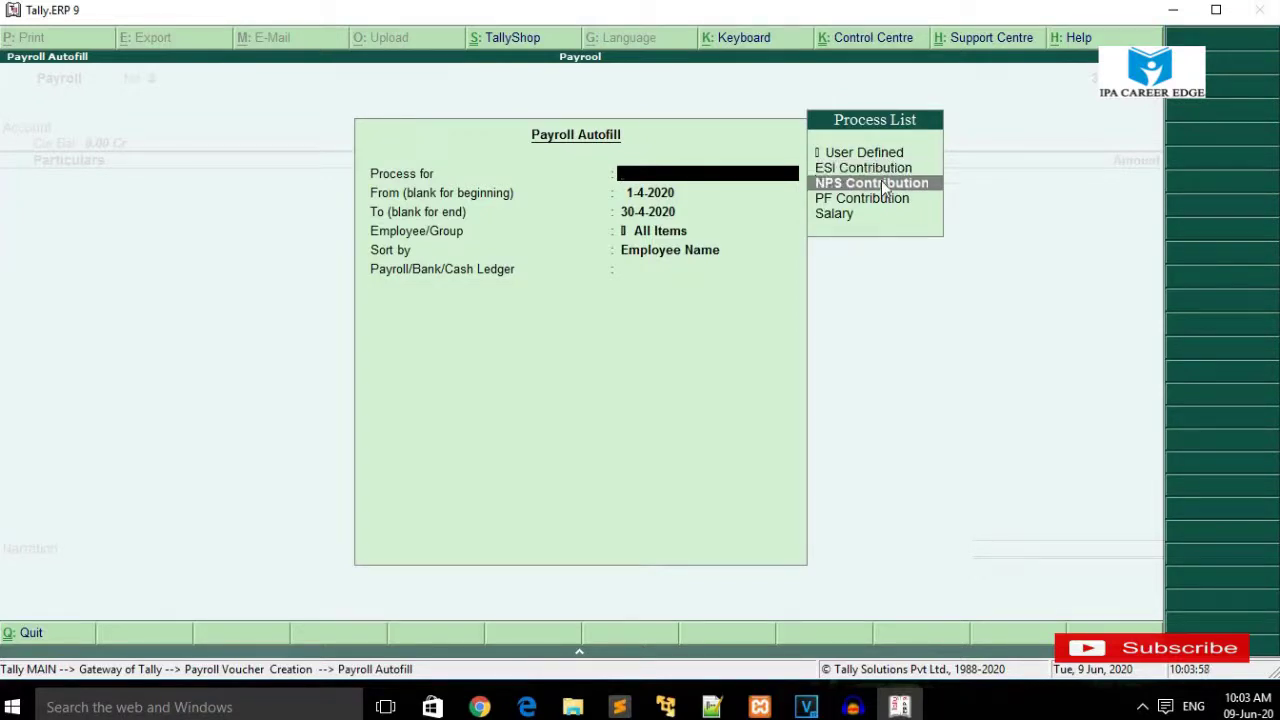
{"action": "key", "text": "Return"}
{"action": "key", "text": "Return"}
{"action": "key", "text": "Return"}
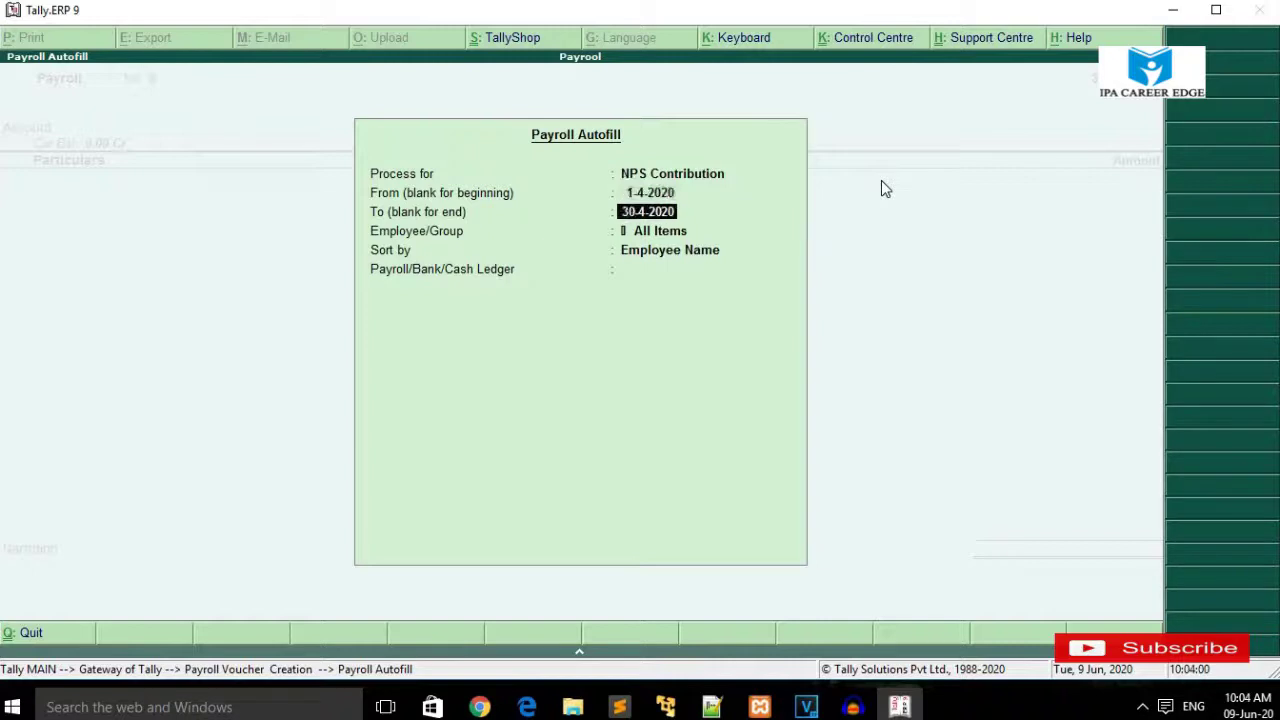
{"action": "key", "text": "Return"}
{"action": "key", "text": "Return"}
{"action": "key", "text": "Return"}
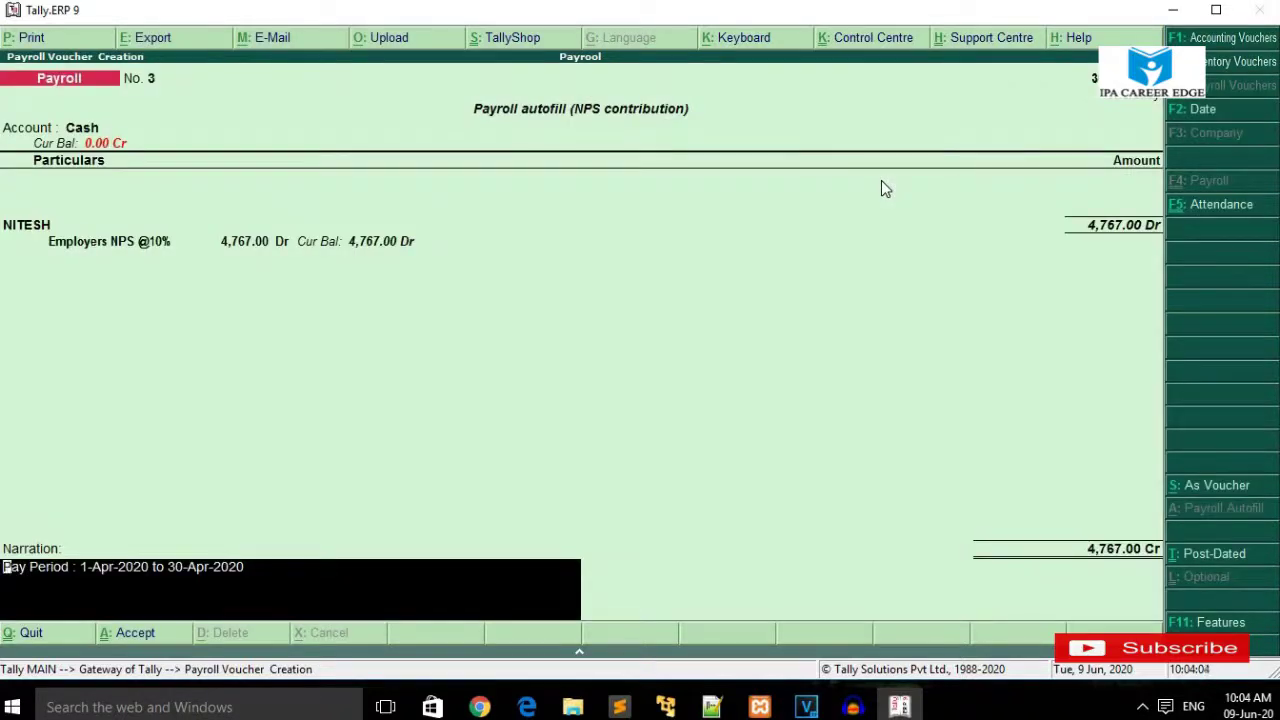
{"action": "key", "text": "BackSpace"}
{"action": "key", "text": "Escape"}
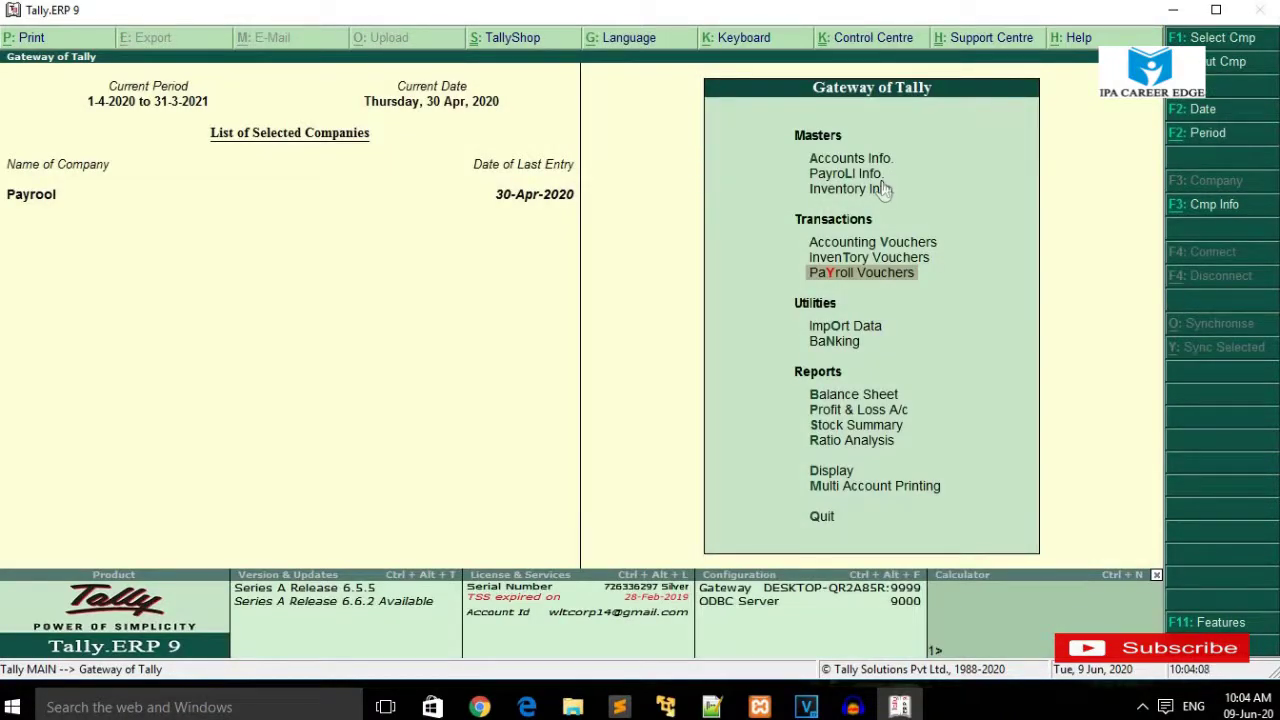
Set payroll autofill to NPS Contribution for All Items again, check the available ledger accounts, and cancel the autofill
{"action": "key", "text": "Return"}
{"action": "key", "text": "ctrl+f"}
{"action": "key", "text": "Return"}
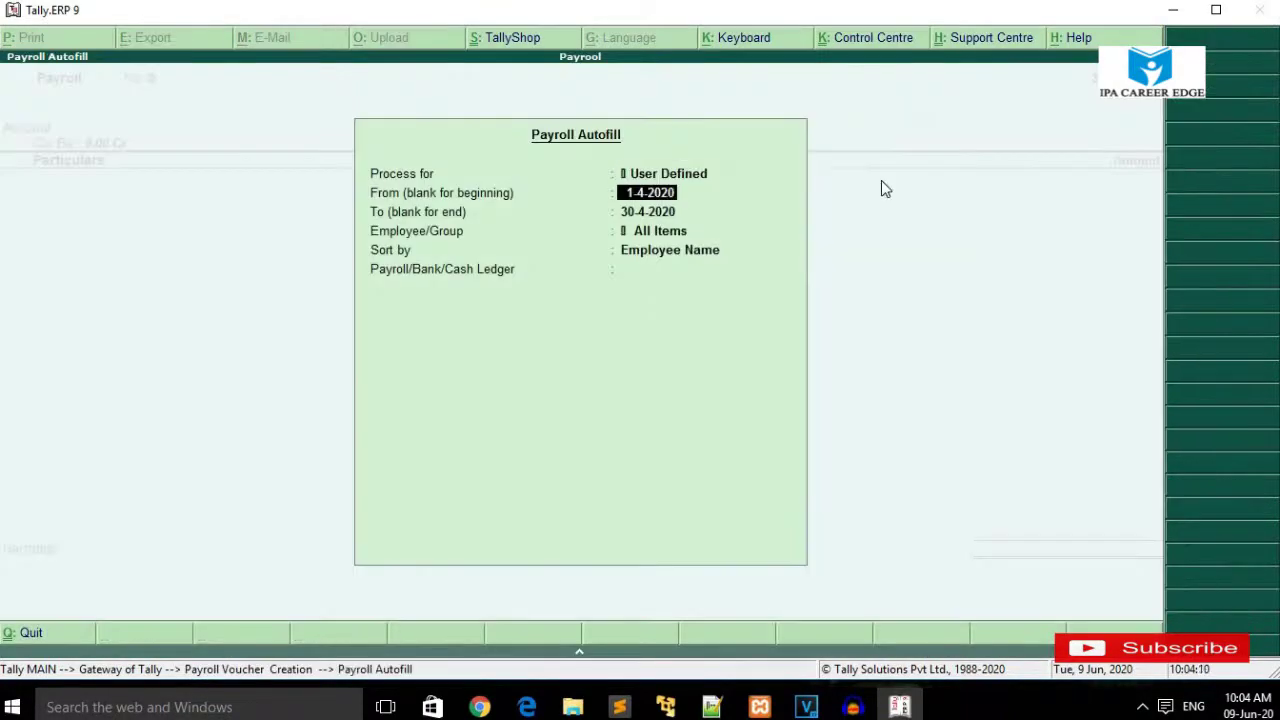
{"action": "key", "text": "BackSpace"}
{"action": "key", "text": "Down"}
{"action": "key", "text": "Down"}
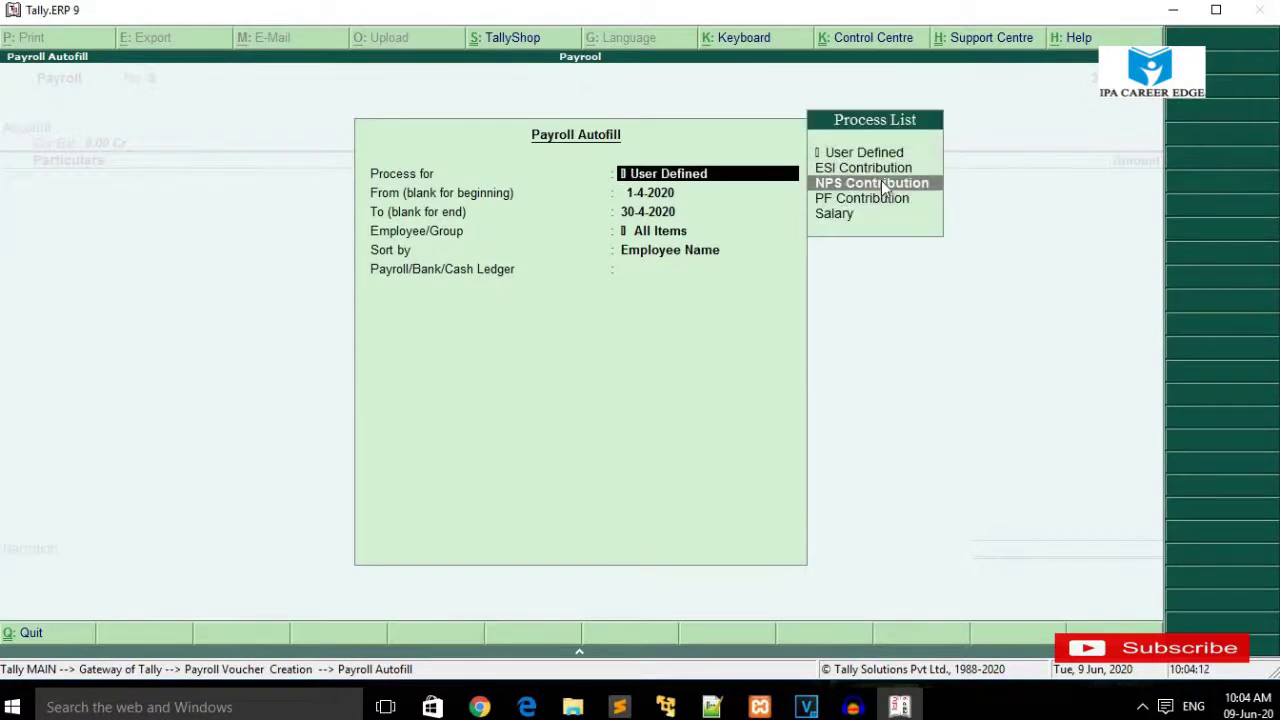
{"action": "key", "text": "Return"}
{"action": "key", "text": "Return"}
{"action": "key", "text": "Return"}
{"action": "key", "text": "Return"}
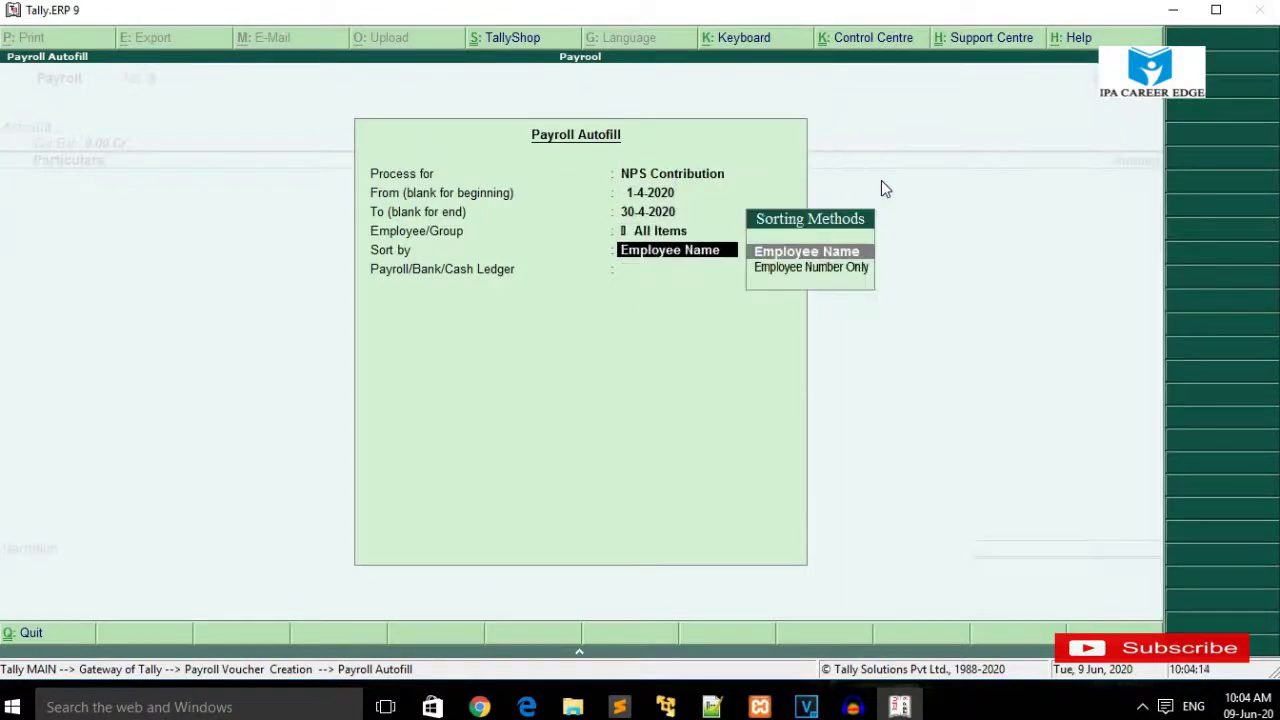
{"action": "key", "text": "Return"}
{"action": "key", "text": "Down"}
{"action": "key", "text": "Down"}
{"action": "key", "text": "Up"}
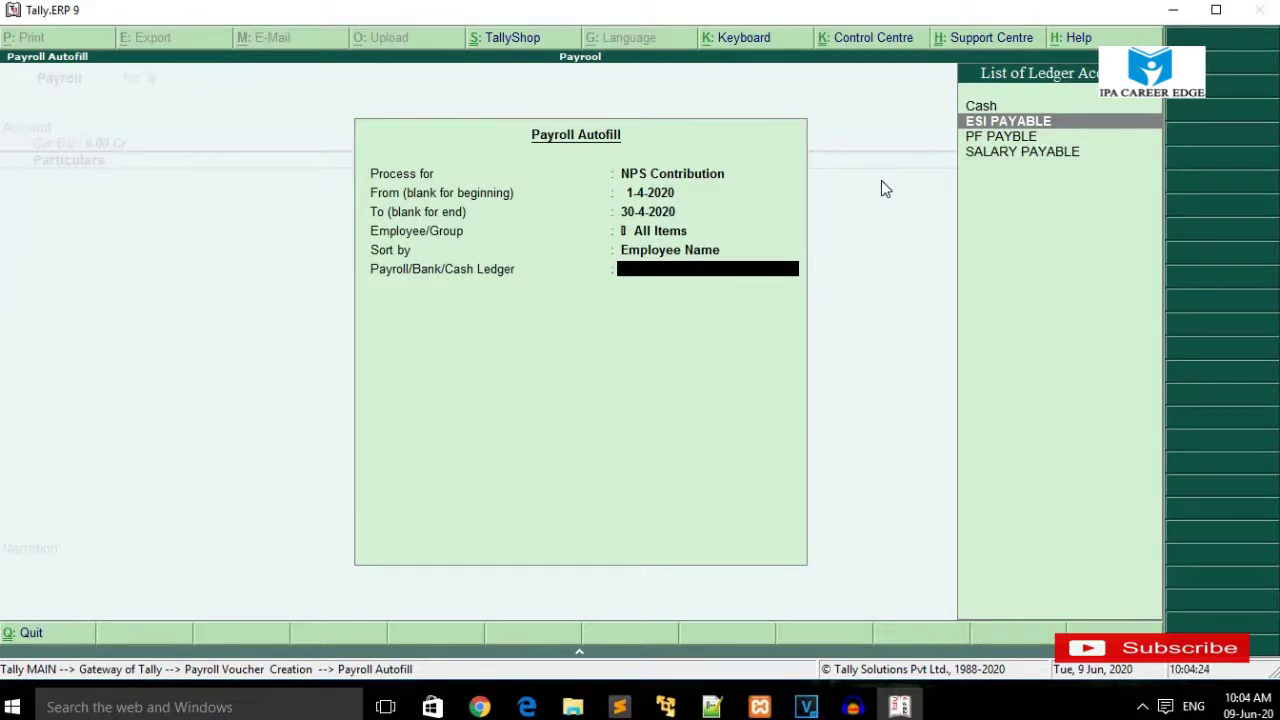
{"action": "key", "text": "Escape"}
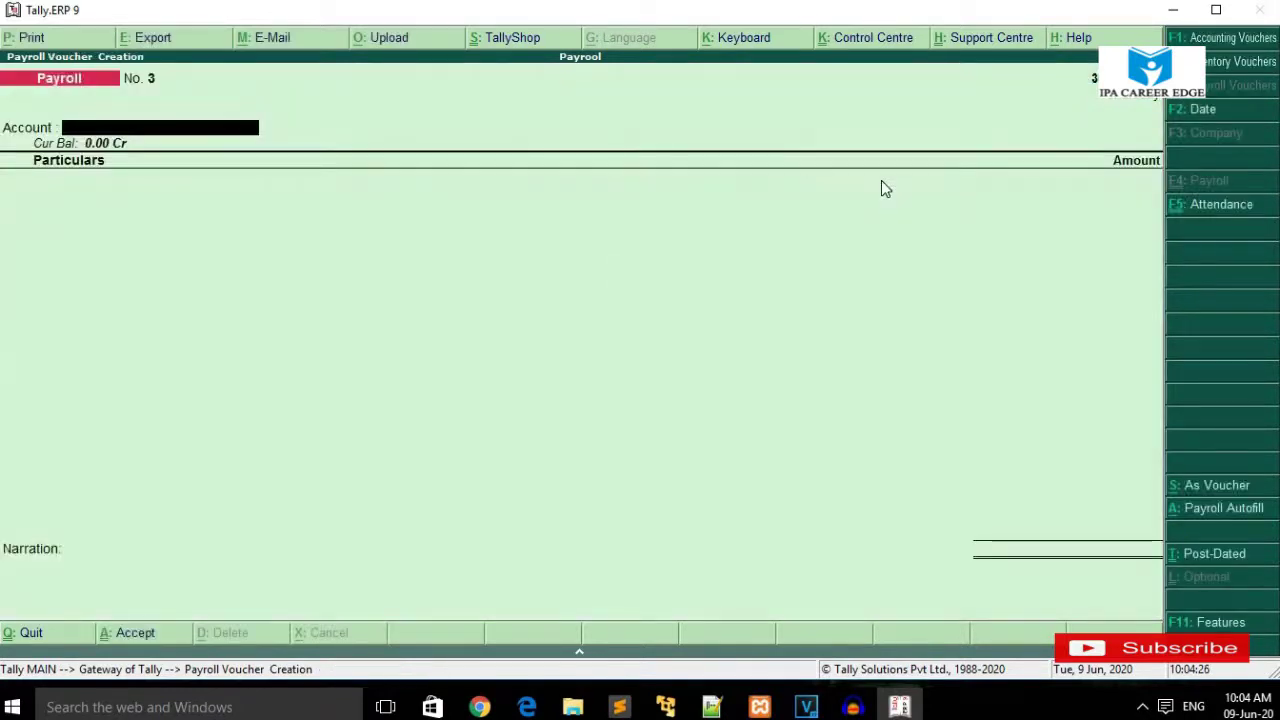
Try to autofill a PF Contribution voucher for 1-4-2020 to 30-4-2020 against PF PAYBLE, and leave it unsaved
{"action": "key", "text": "alt+a"}
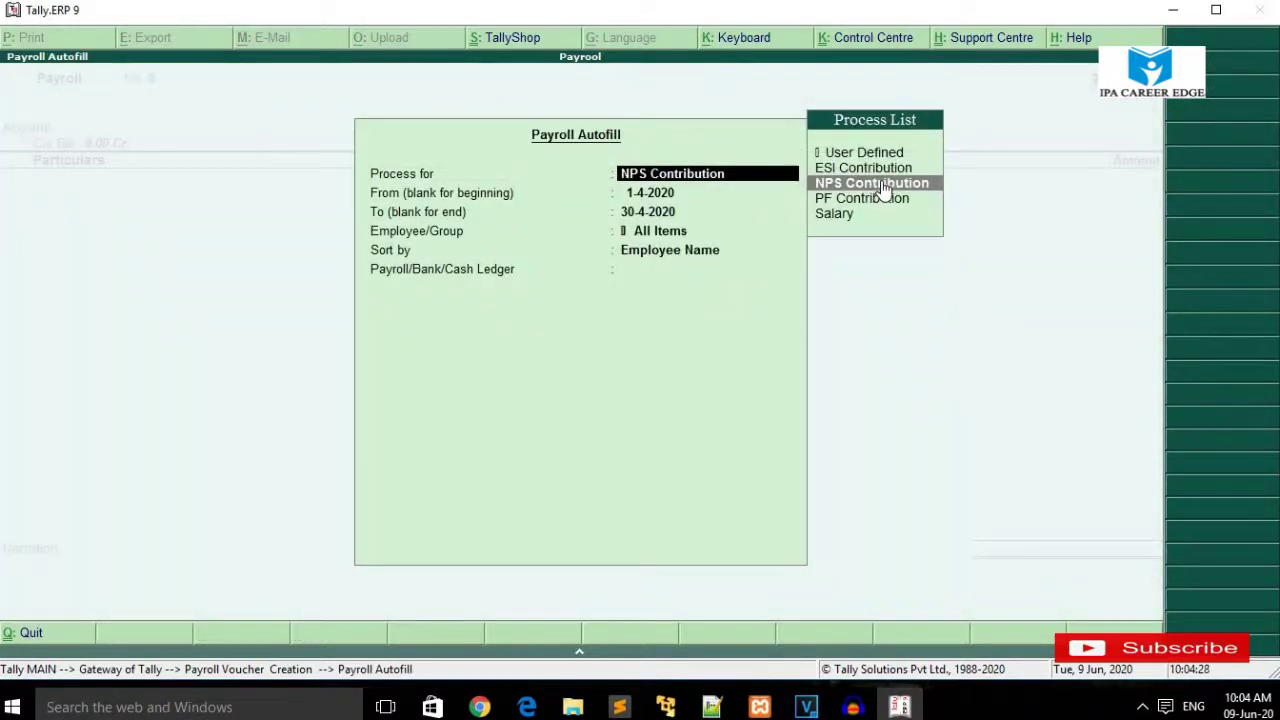
{"action": "key", "text": "Down"}
{"action": "key", "text": "Return"}
{"action": "key", "text": "Return"}
{"action": "key", "text": "Return"}
{"action": "key", "text": "Return"}
{"action": "key", "text": "Return"}
{"action": "key", "text": "Down"}
{"action": "key", "text": "Down"}
{"action": "key", "text": "Return"}
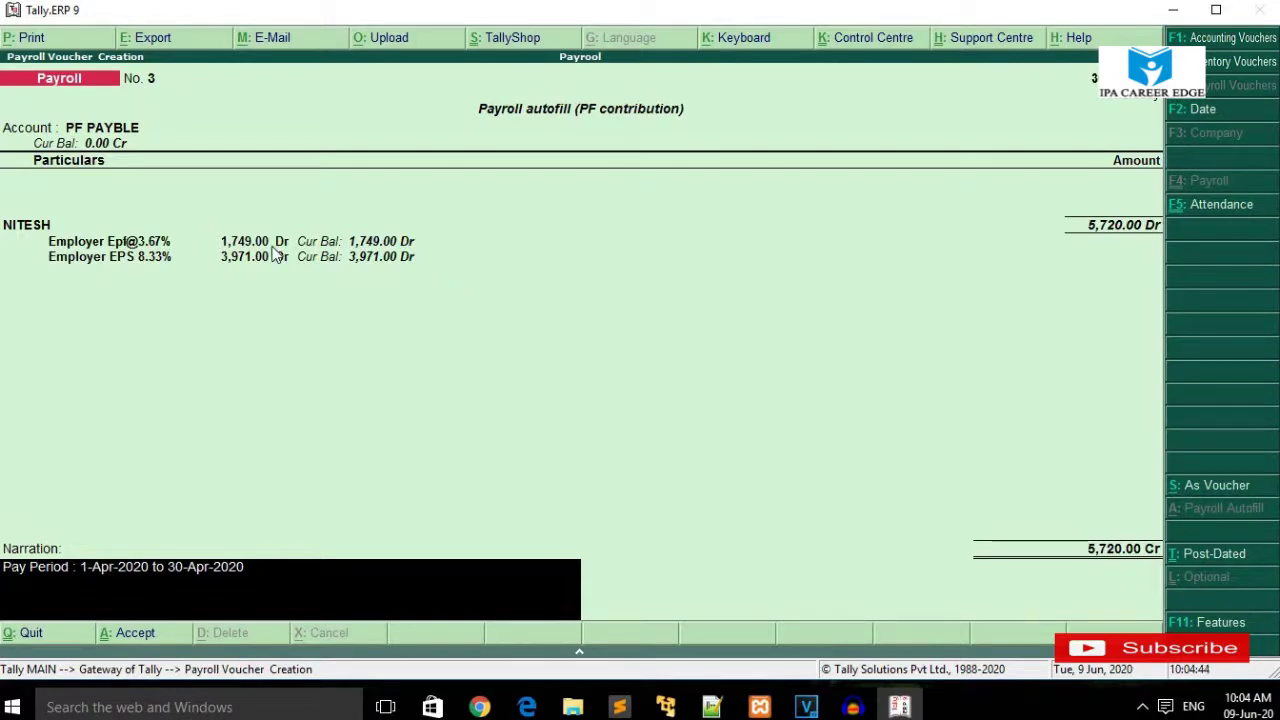
{"action": "key", "text": "Escape"}
{"action": "key", "text": "Escape"}
{"action": "key", "text": "y"}
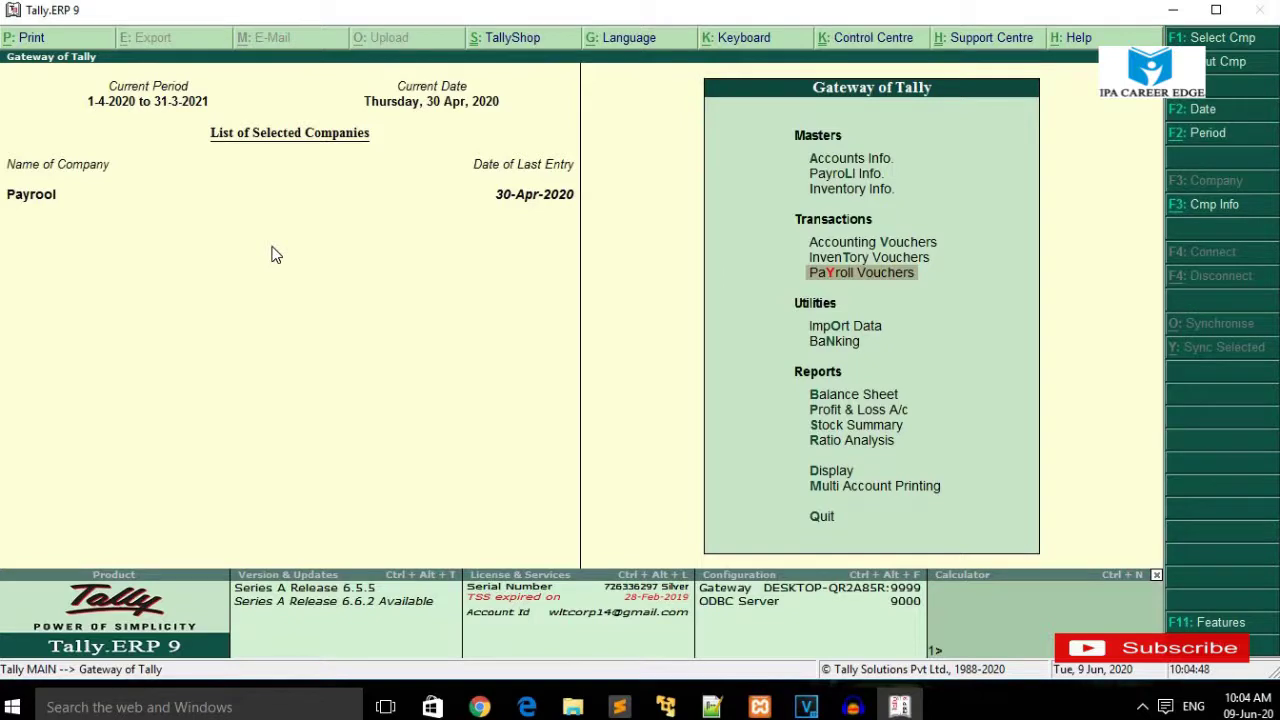
Autofill a payroll voucher for PF Contribution, 1-4-2020 to 30-4-2020, against the PF PAYBLE ledger, save it, and leave voucher creation
{"action": "key", "text": "Return"}
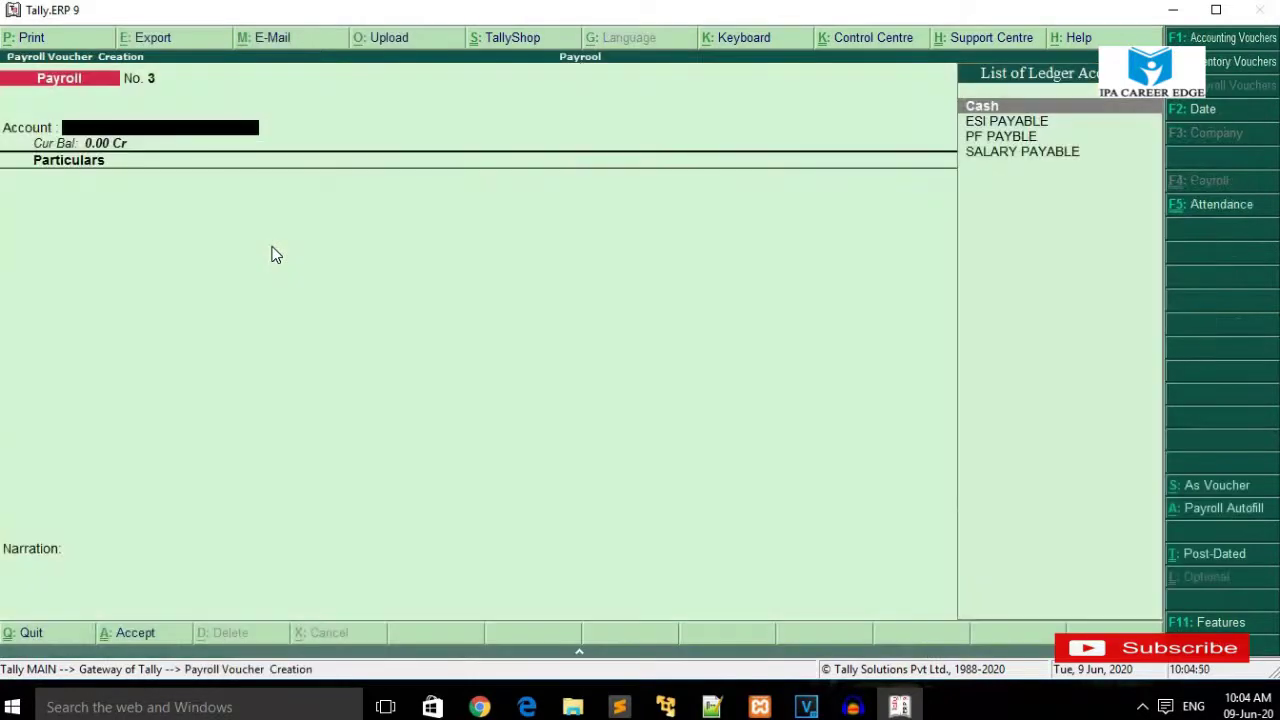
{"action": "key", "text": "ctrl+f"}
{"action": "key", "text": "Down"}
{"action": "key", "text": "Down"}
{"action": "key", "text": "Down"}
{"action": "key", "text": "Return"}
{"action": "key", "text": "Return"}
{"action": "key", "text": "Return"}
{"action": "key", "text": "Return"}
{"action": "key", "text": "Down"}
{"action": "key", "text": "Up"}
{"action": "key", "text": "Return"}
{"action": "key", "text": "Down"}
{"action": "key", "text": "Down"}
{"action": "key", "text": "Return"}
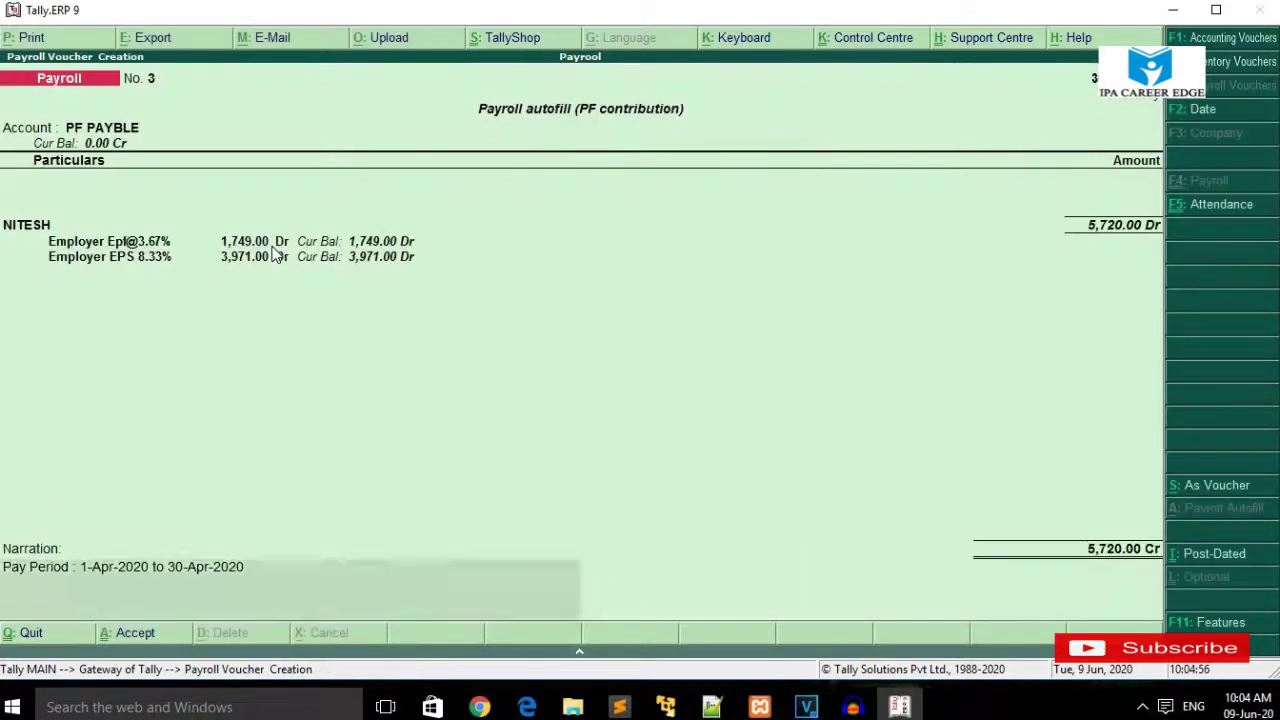
{"action": "key", "text": "Return"}
{"action": "key", "text": "Return"}
{"action": "key", "text": "Escape"}
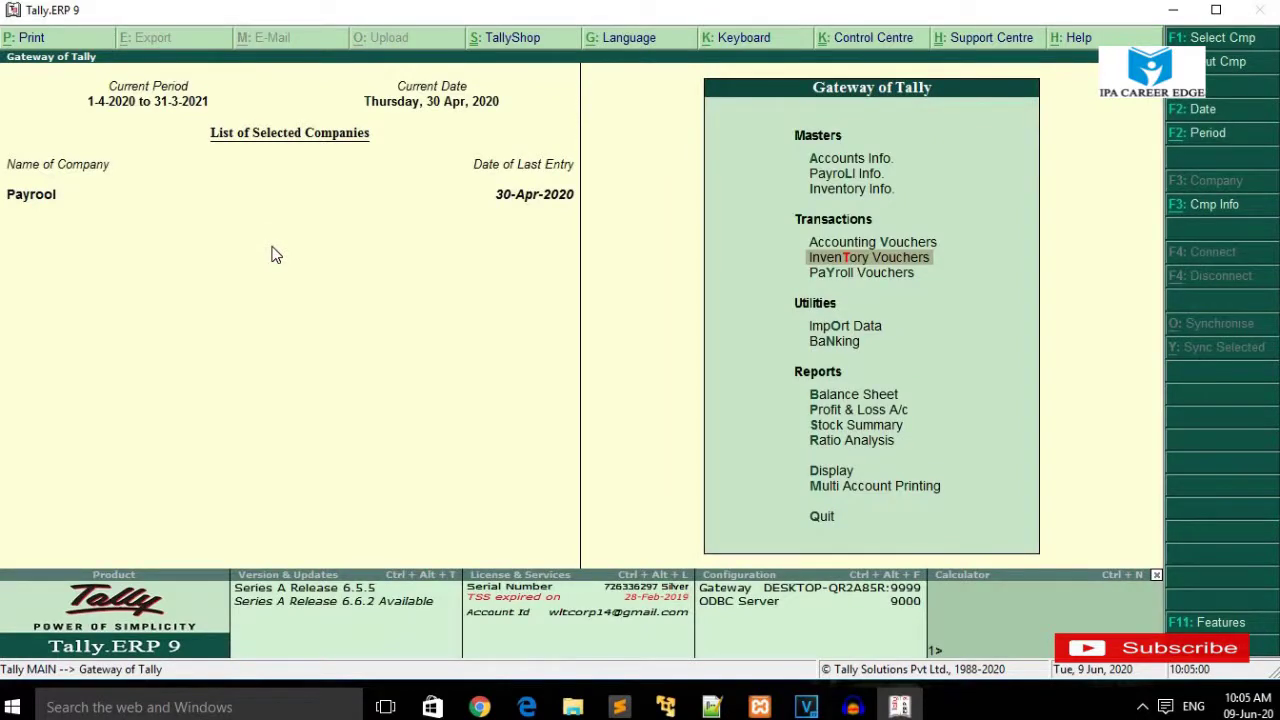
{"action": "key", "text": "Return"}
{"action": "key", "text": "Escape"}
{"action": "key", "text": "Up"}
{"action": "key", "text": "Up"}
{"action": "key", "text": "Up"}
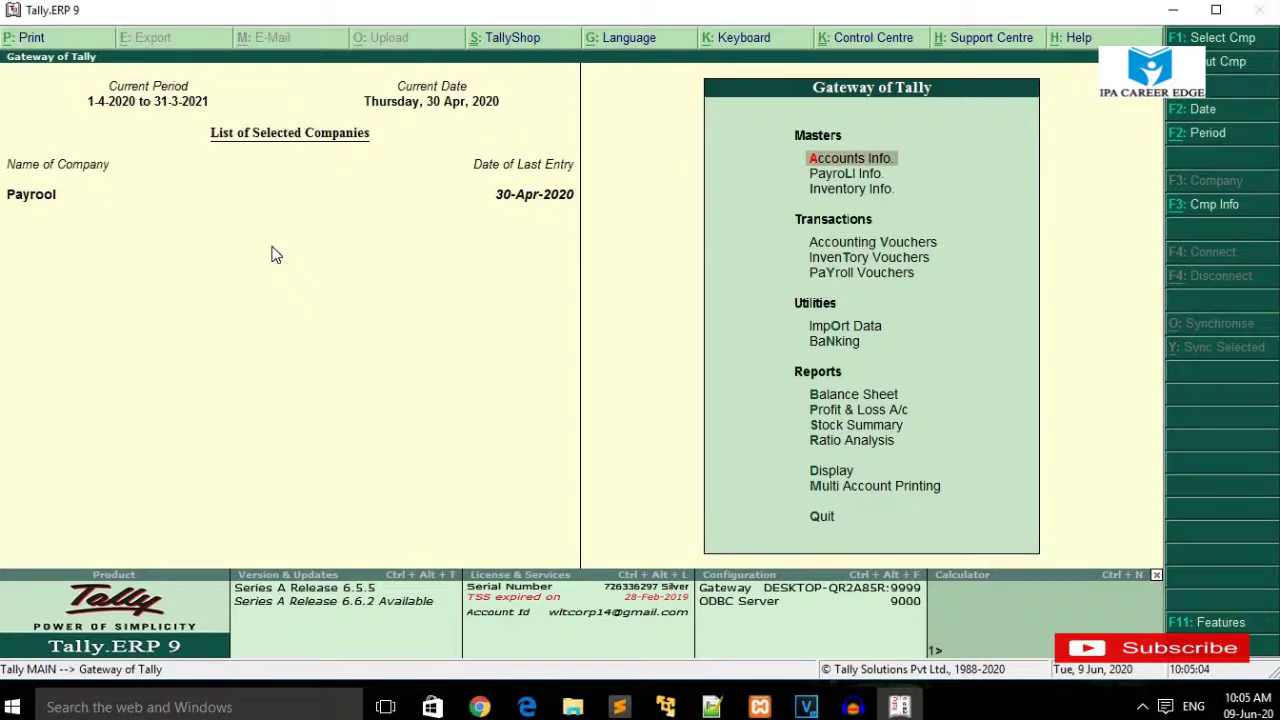
{"action": "key", "text": "Return"}
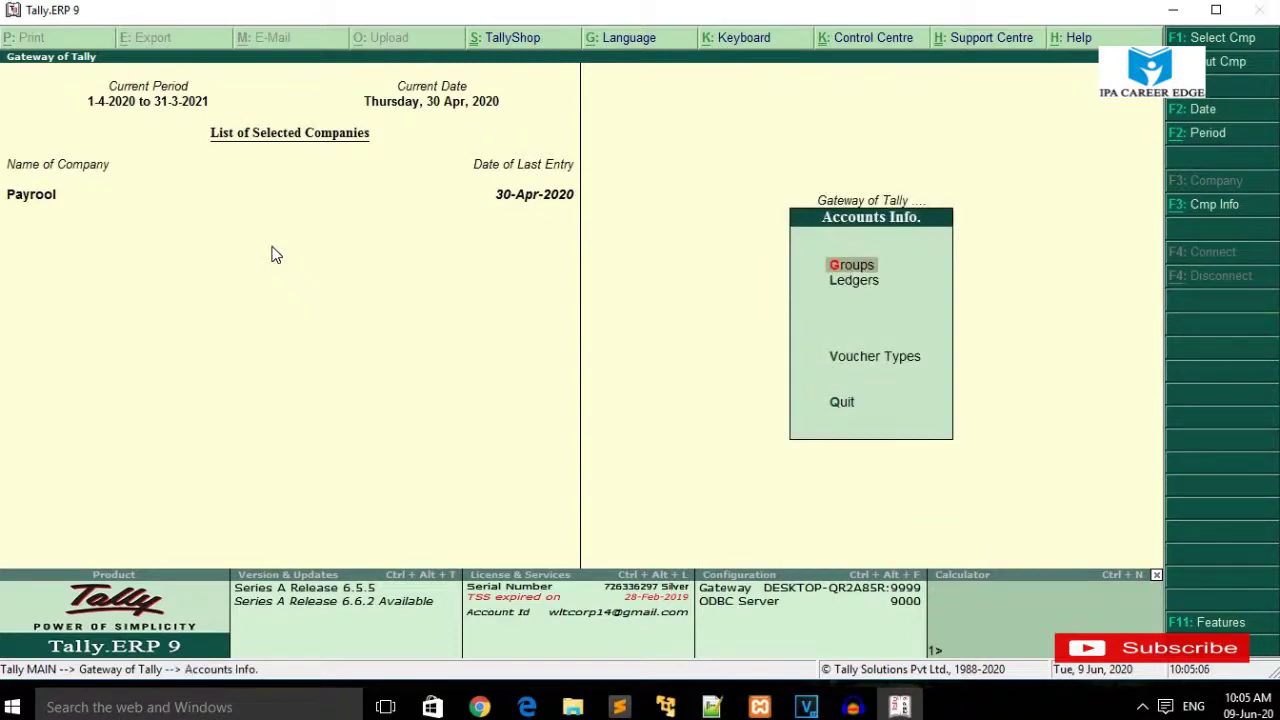
{"action": "key", "text": "Escape"}
Start a new accounting voucher and switch its type from Payment to Journal
{"action": "key", "text": "Down"}
{"action": "key", "text": "Down"}
{"action": "key", "text": "Down"}
{"action": "key", "text": "Return"}
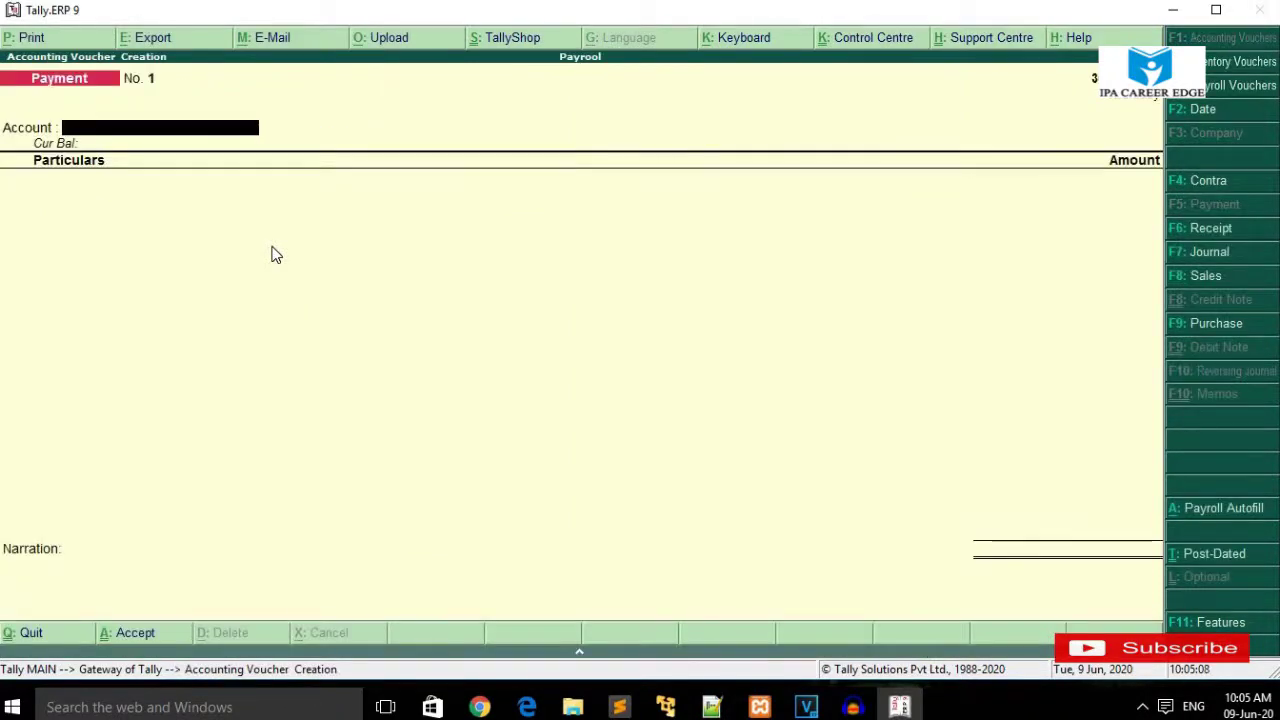
{"action": "left_click", "coordinate": [1204, 259]}
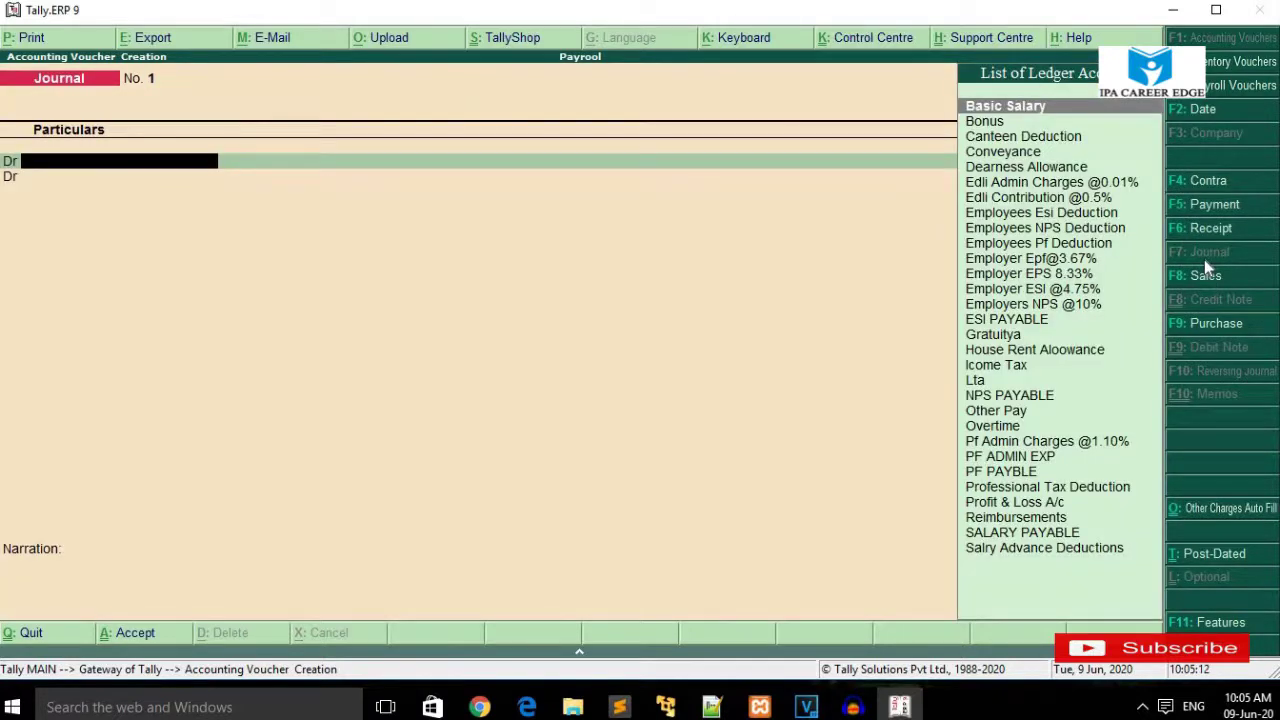